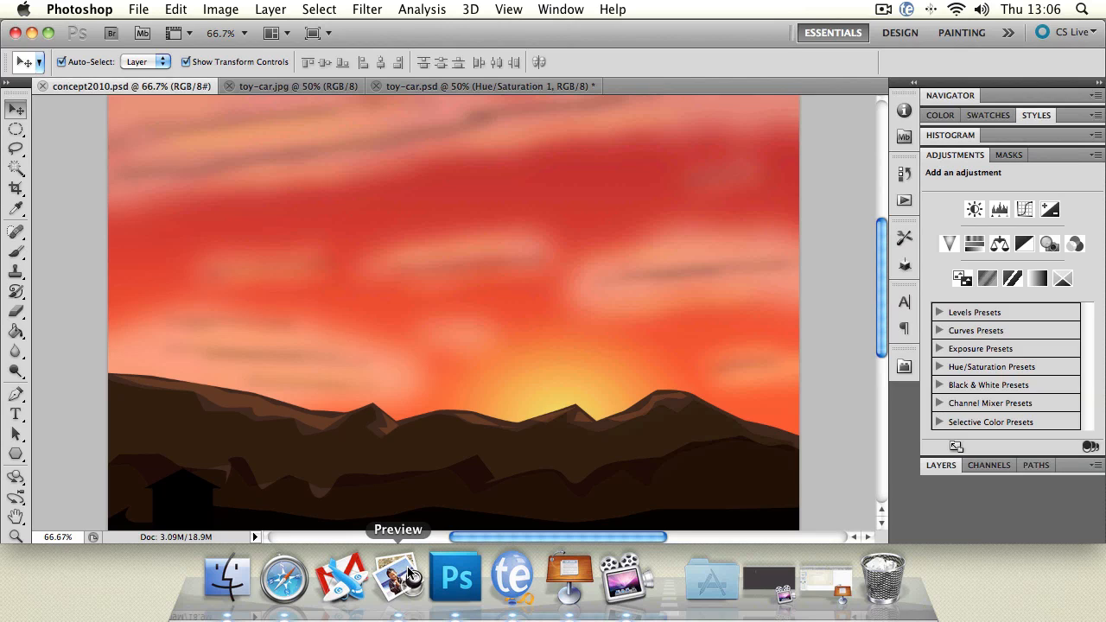
# Fit the concept2010.psd artwork in view and move the house from the left foreground to the right side of the hills.
pyautogui.doubleClick(15, 536)
pyautogui.hotkey('ctrl', '0')
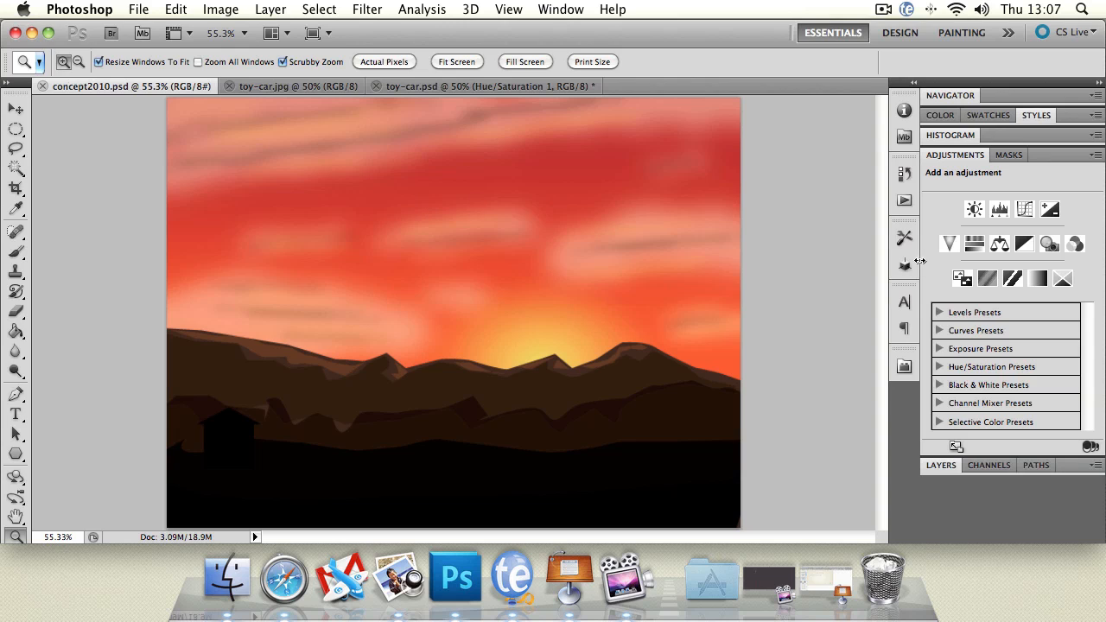
pyautogui.click(942, 465)
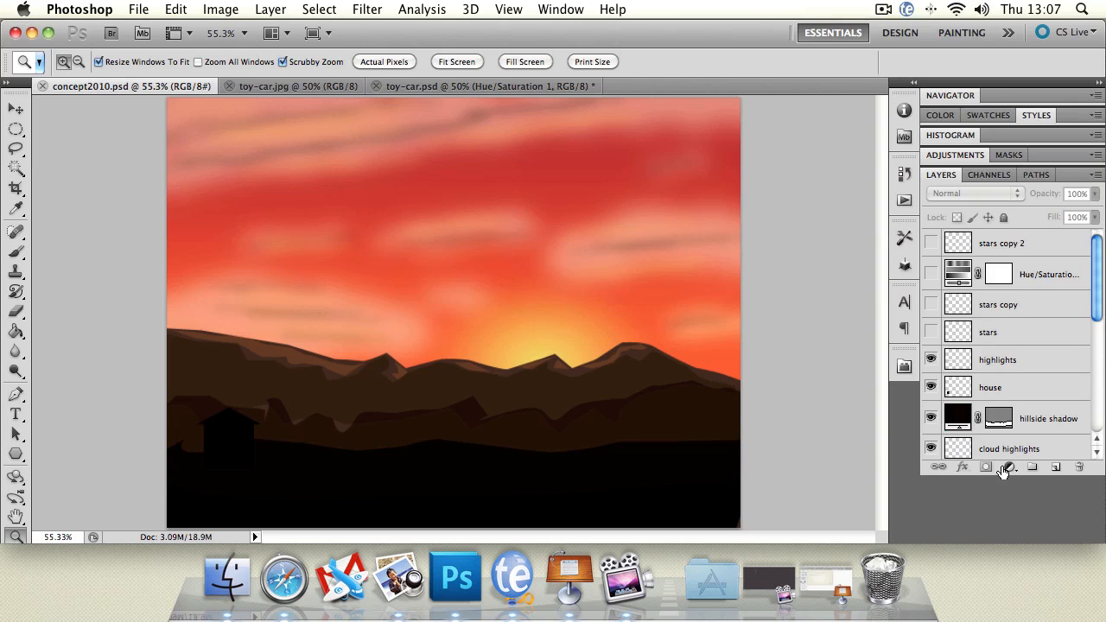
pyautogui.click(16, 108)
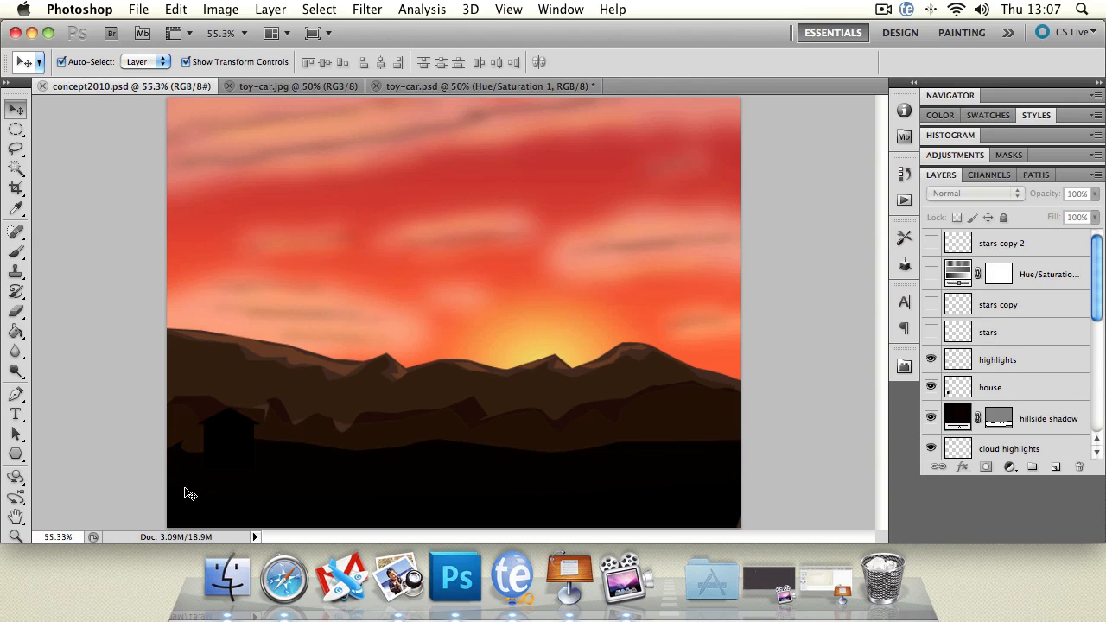
pyautogui.moveTo(242, 426); pyautogui.dragTo(680, 423)
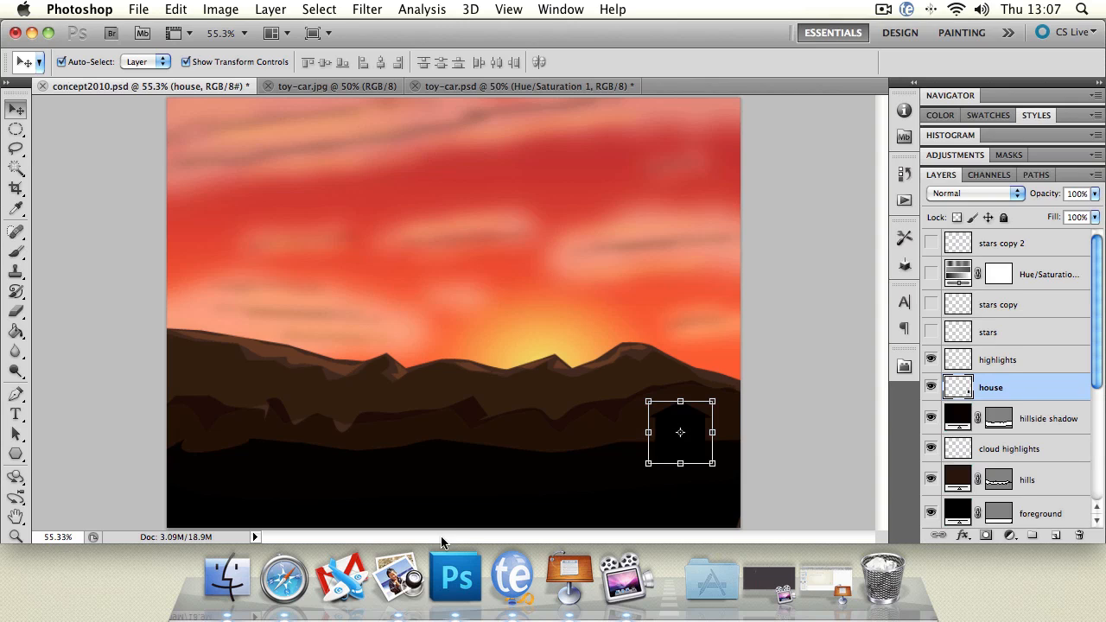
# Enlarge the house to roughly twice its size and shift it against the canvas's right edge, partly outside the picture.
pyautogui.click(646, 398)
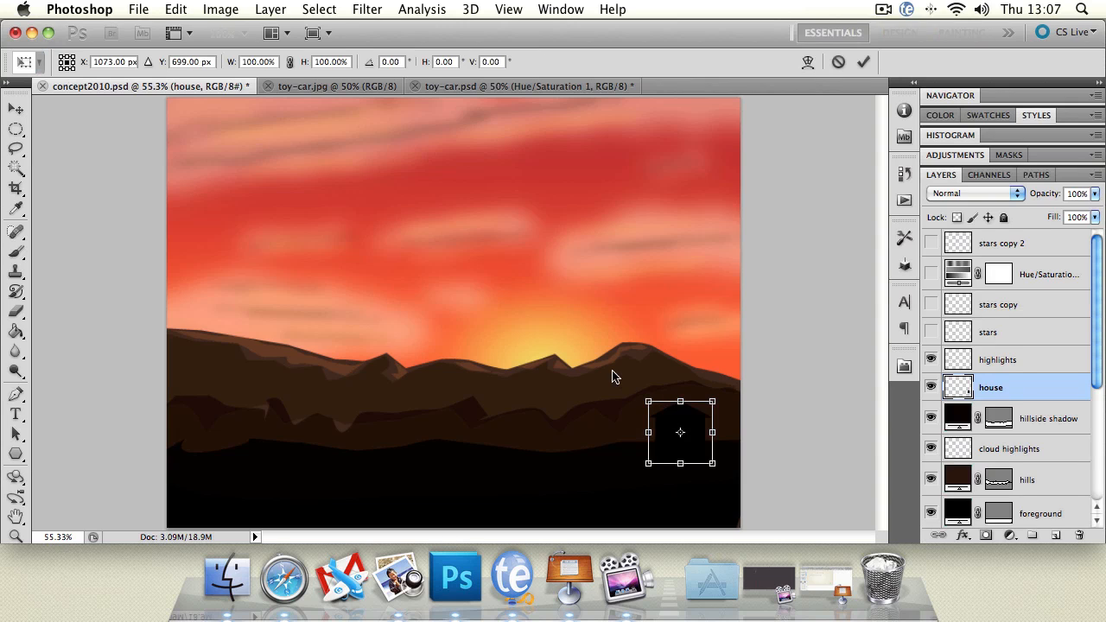
pyautogui.moveTo(648, 401); pyautogui.dragTo(570, 343)
pyautogui.press('Return')
pyautogui.moveTo(666, 384); pyautogui.dragTo(744, 405)
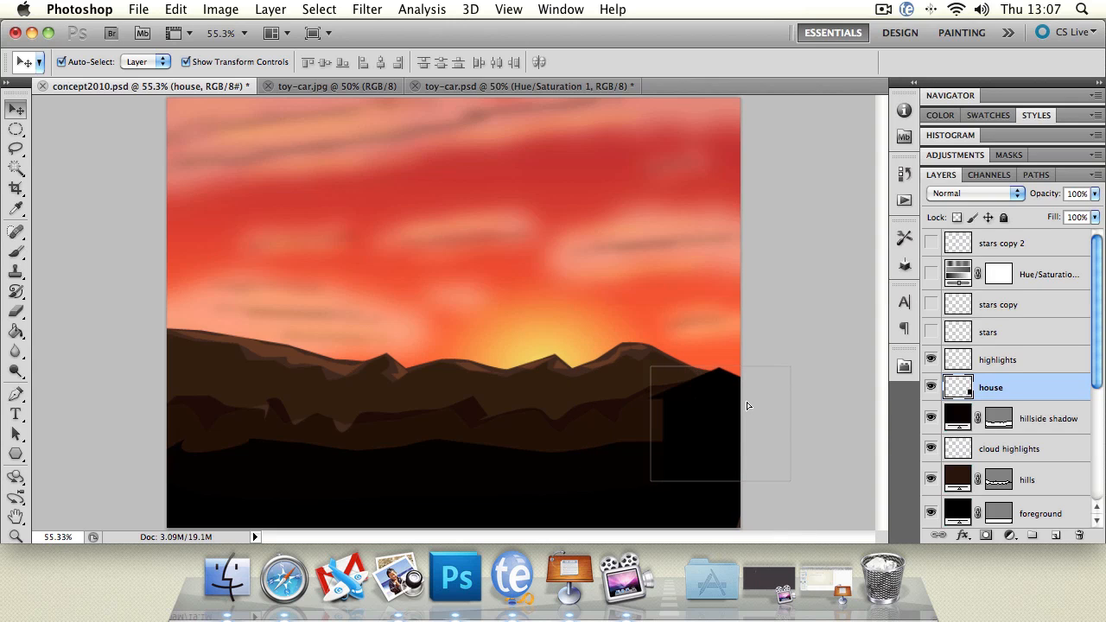
# Deselect all layers and hide every layer above the sky layer, from skylight upward.
pyautogui.click(554, 262)
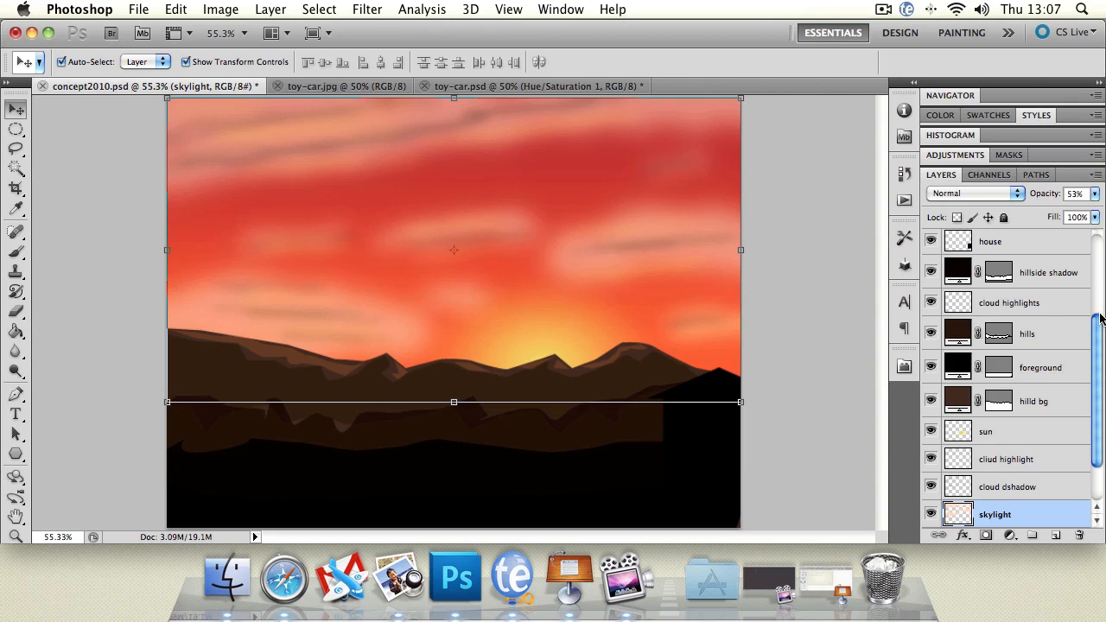
pyautogui.scroll(-2, 1100, 361)
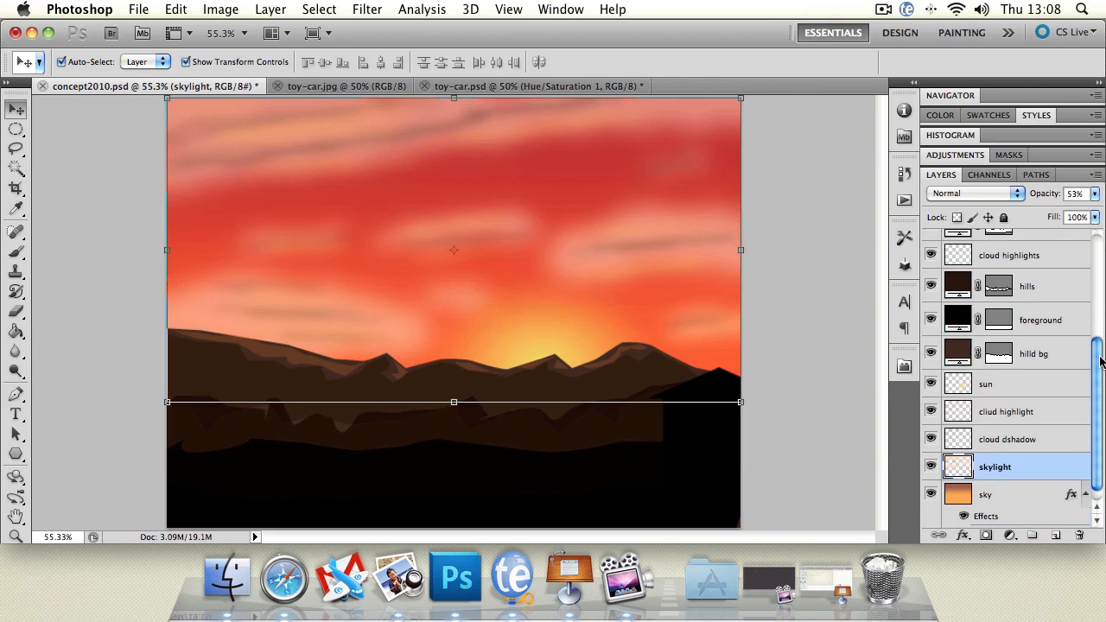
pyautogui.click(63, 121)
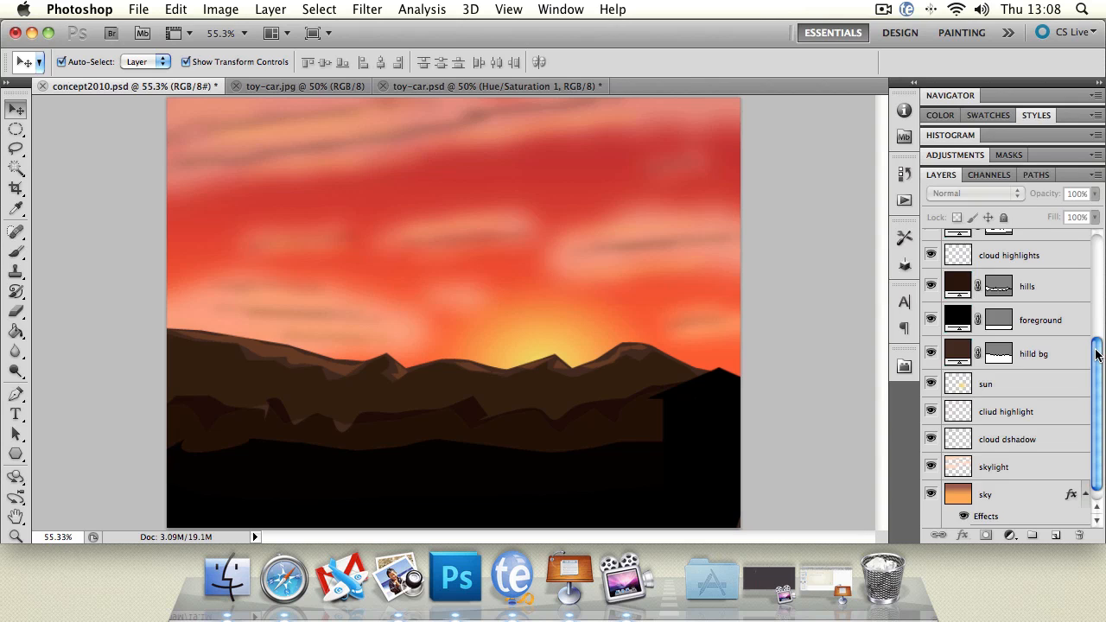
pyautogui.moveTo(932, 469); pyautogui.dragTo(938, 257)
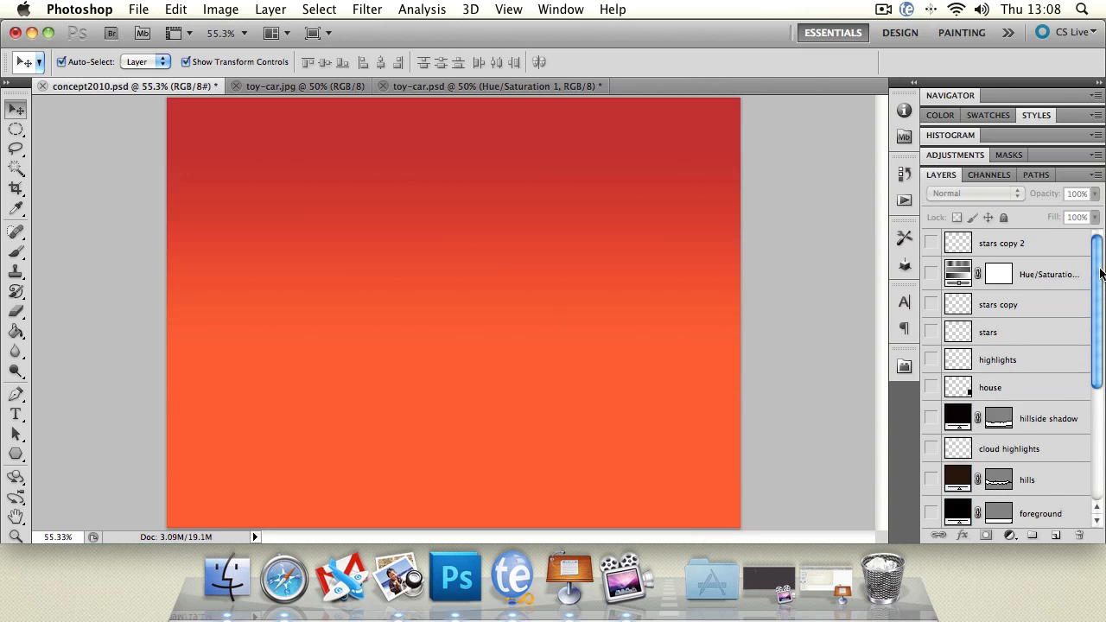
# Show the skylight, cloud dshadow and cliud highlight layers above the sky.
pyautogui.moveTo(1099, 275); pyautogui.dragTo(1097, 404)
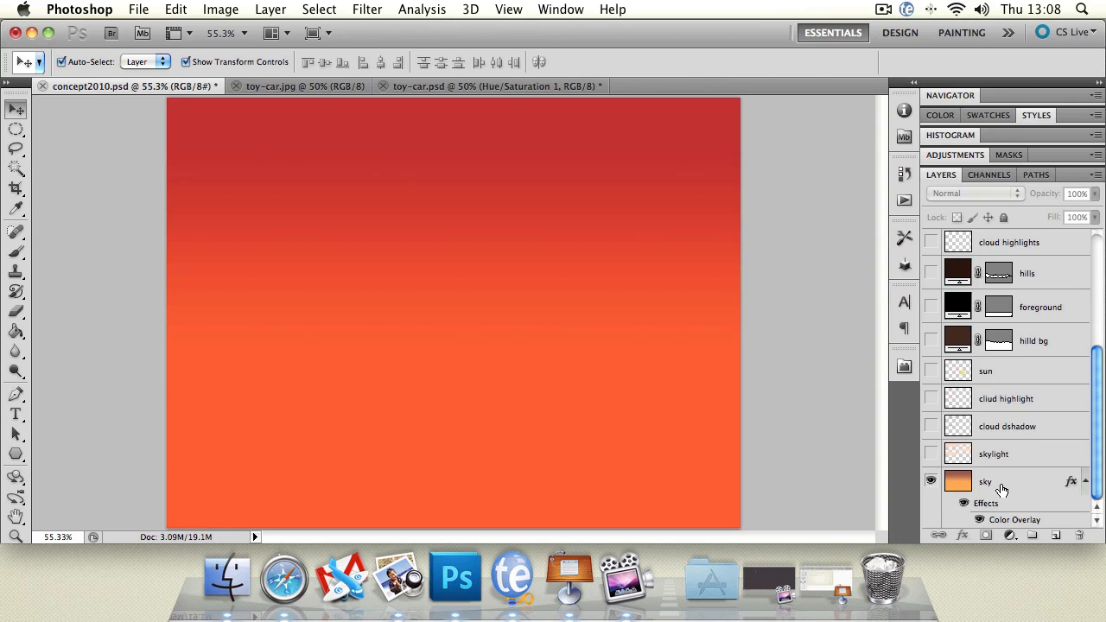
pyautogui.click(932, 454)
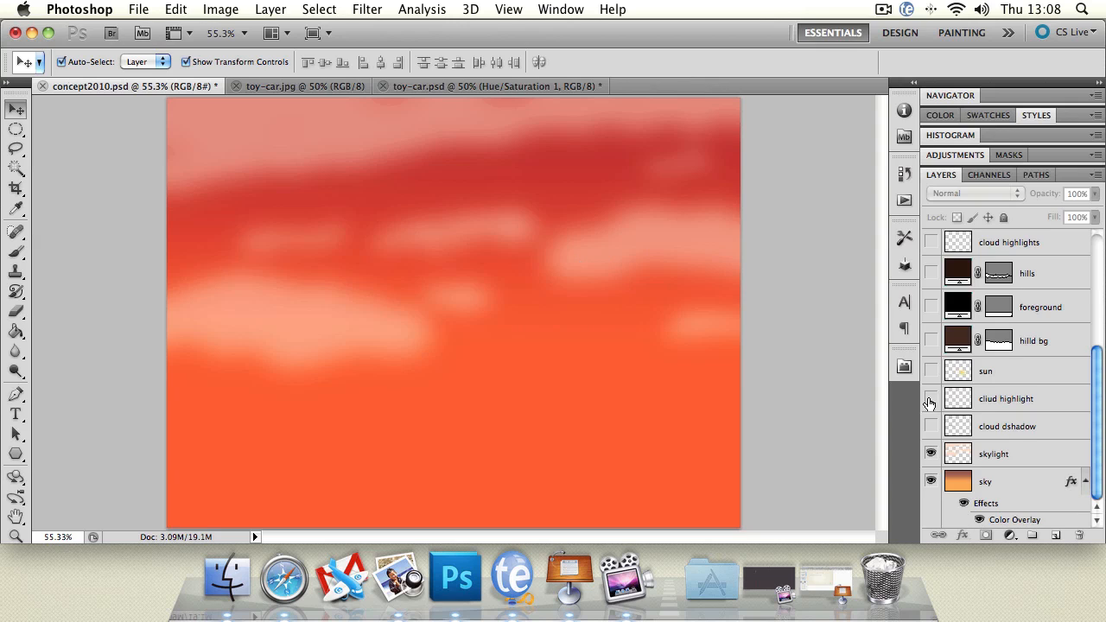
pyautogui.click(932, 427)
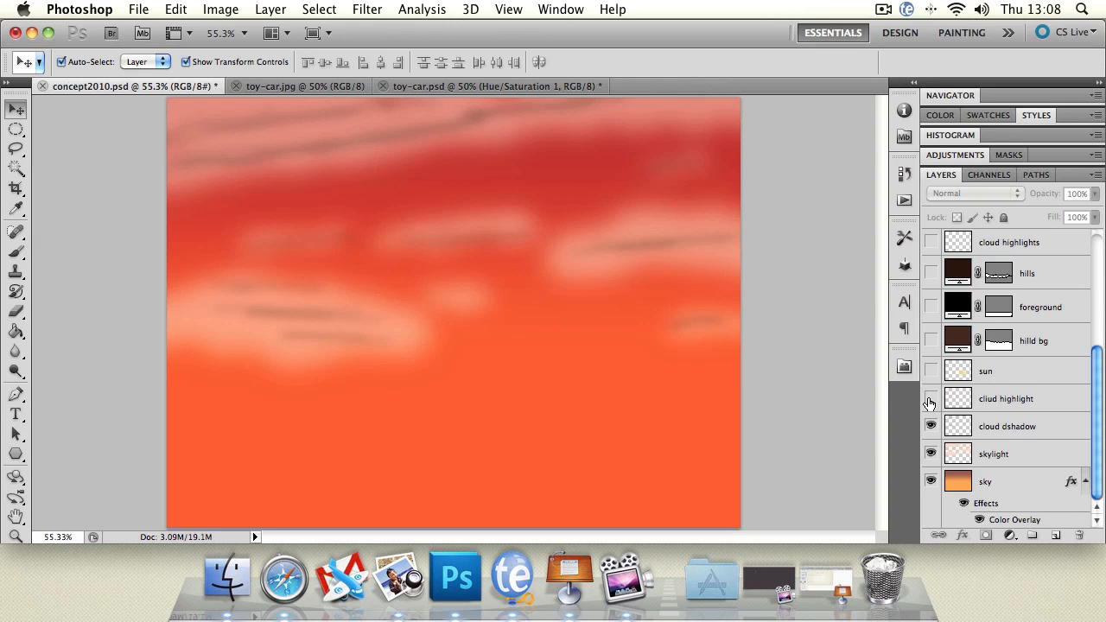
pyautogui.click(930, 399)
pyautogui.click(930, 399)
pyautogui.click(931, 399)
pyautogui.doubleClick(1063, 436)
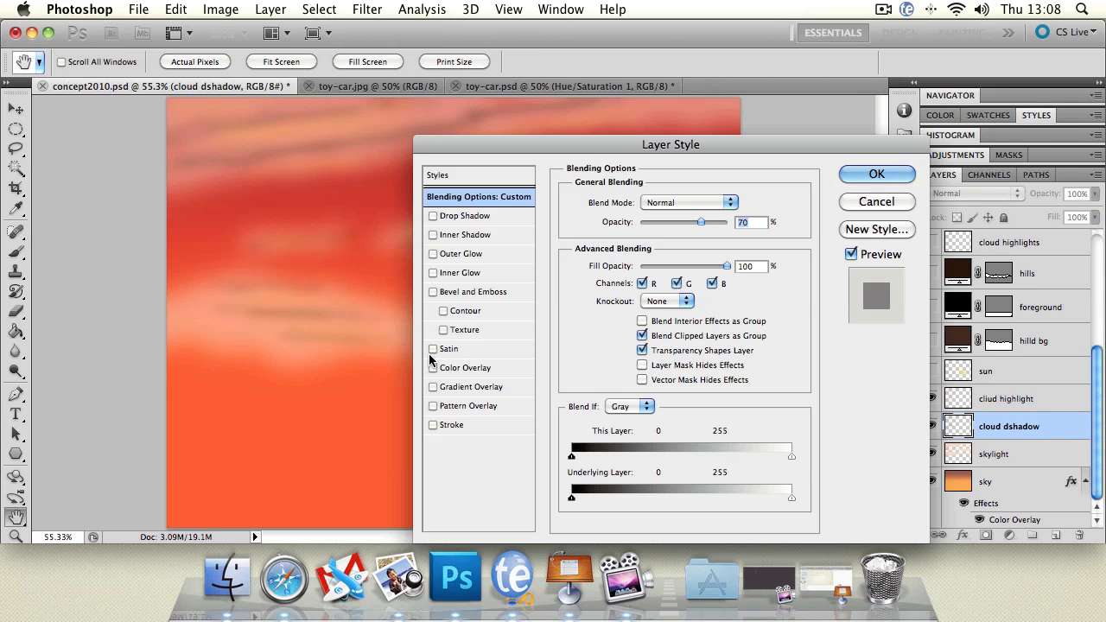
pyautogui.click(433, 368)
pyautogui.click(471, 371)
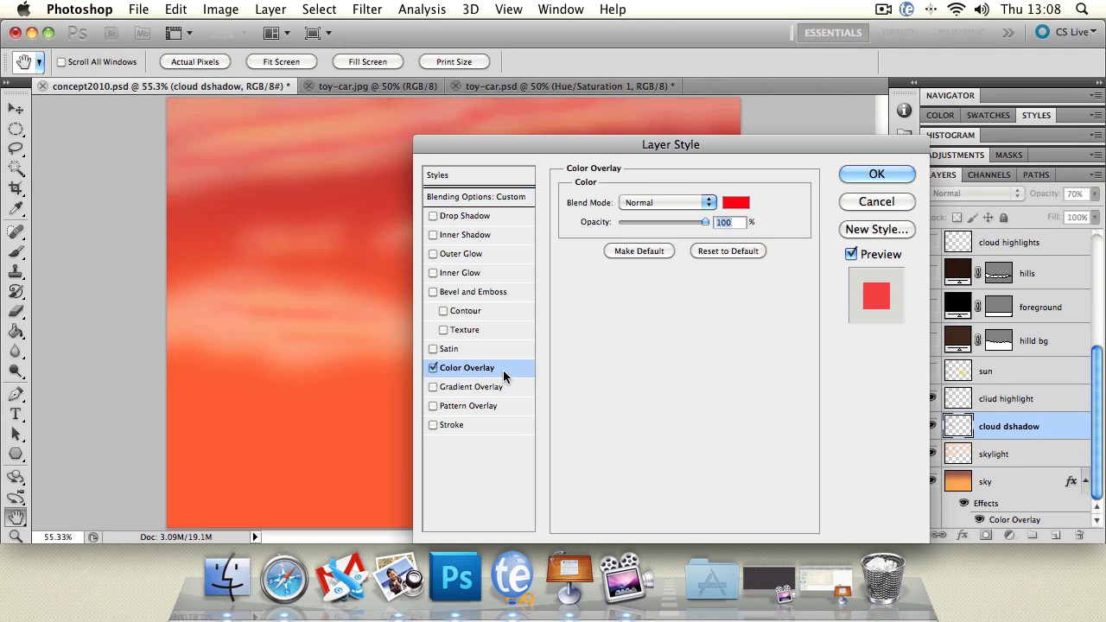
pyautogui.click(735, 202)
pyautogui.click(677, 295)
pyautogui.moveTo(677, 294); pyautogui.dragTo(739, 268)
pyautogui.click(1058, 280)
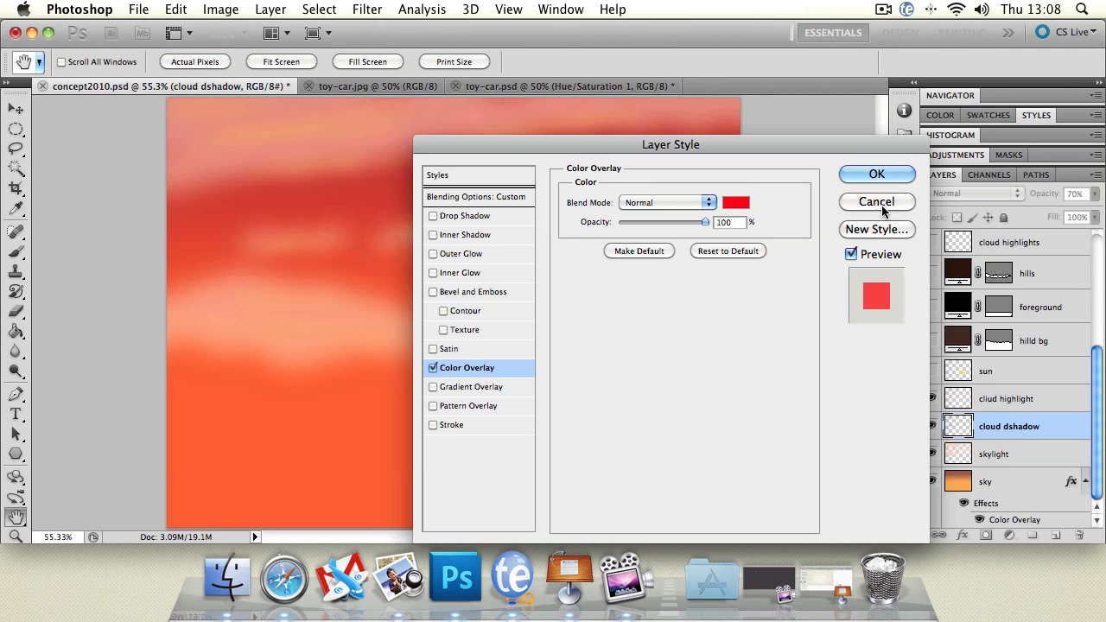
pyautogui.click(876, 173)
# Apply a red Color Overlay effect to the skylight layer with Normal blend mode and 100% opacity.
pyautogui.doubleClick(1045, 458)
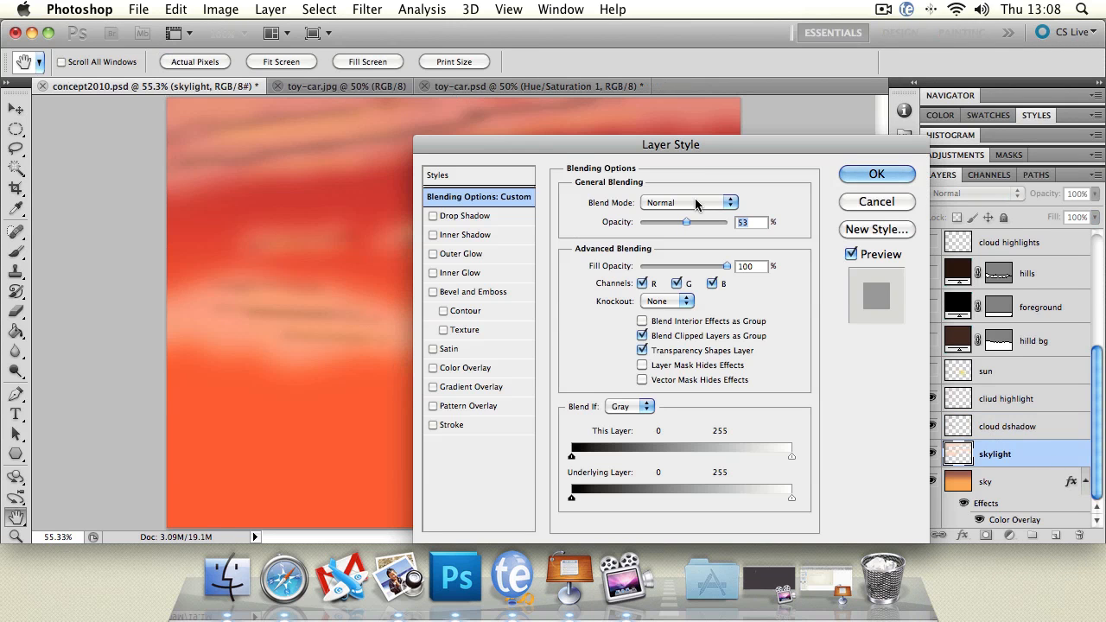
pyautogui.click(433, 368)
pyautogui.click(466, 368)
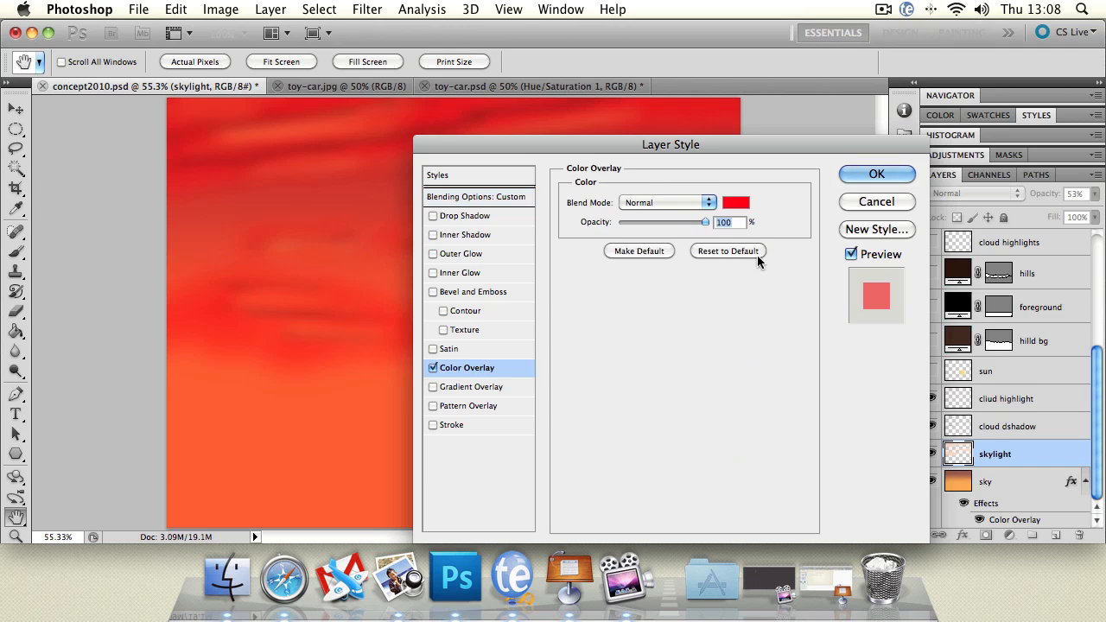
pyautogui.moveTo(715, 140); pyautogui.dragTo(558, 361)
pyautogui.click(720, 394)
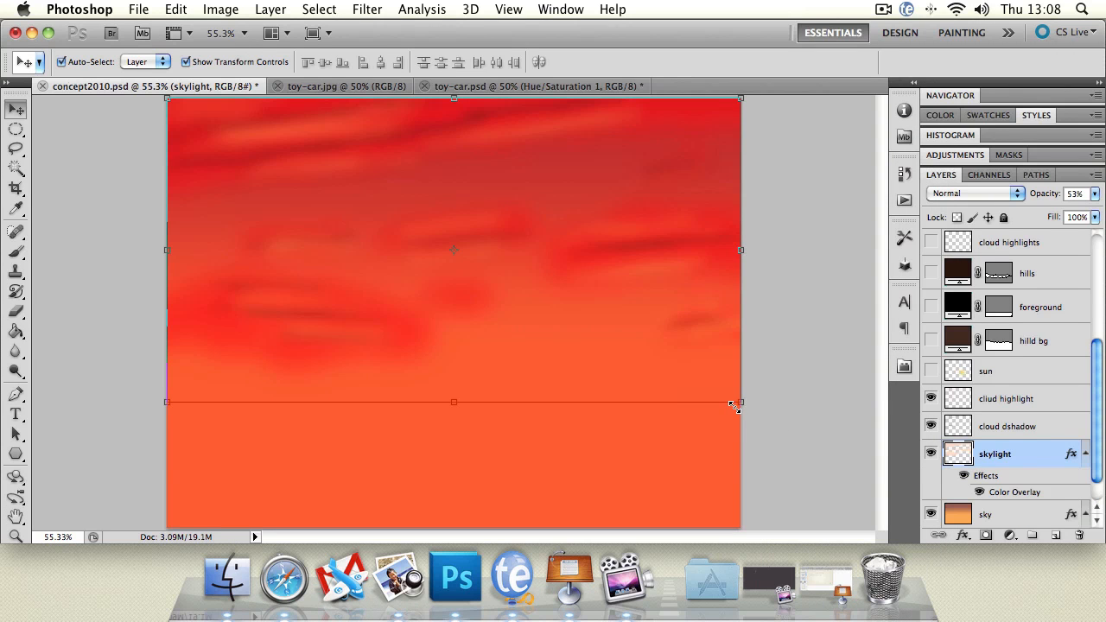
# Show the sun, hilld bg, foreground, hills, cloud highlights and hillside shadow layers.
pyautogui.scroll(1, 1094, 399)
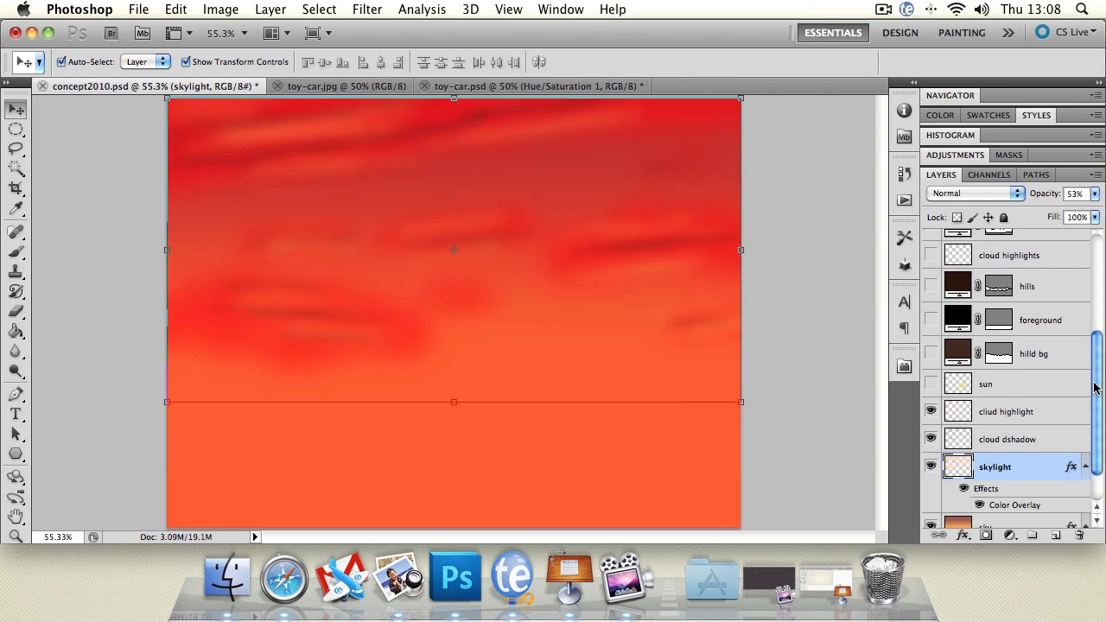
pyautogui.click(929, 385)
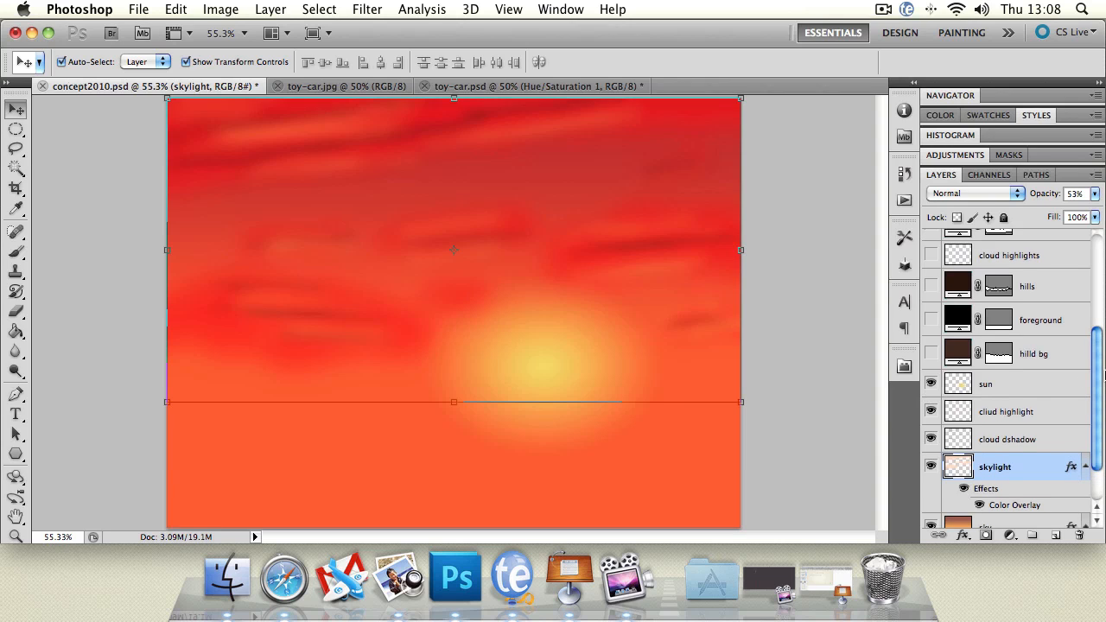
pyautogui.scroll(5, 930, 389)
pyautogui.click(930, 464)
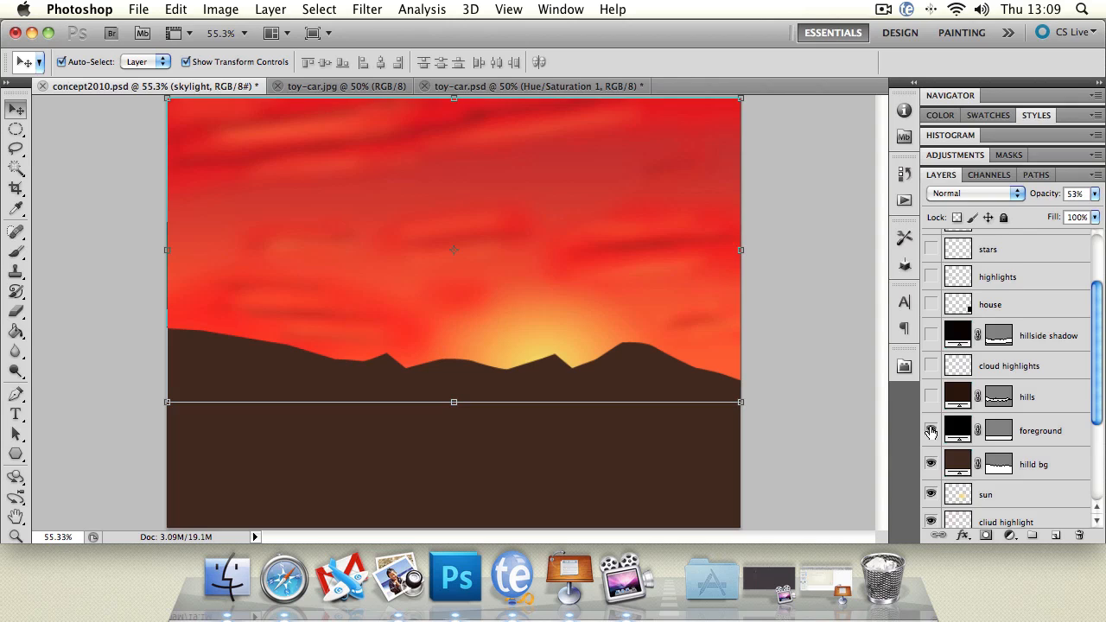
pyautogui.click(931, 431)
pyautogui.click(931, 396)
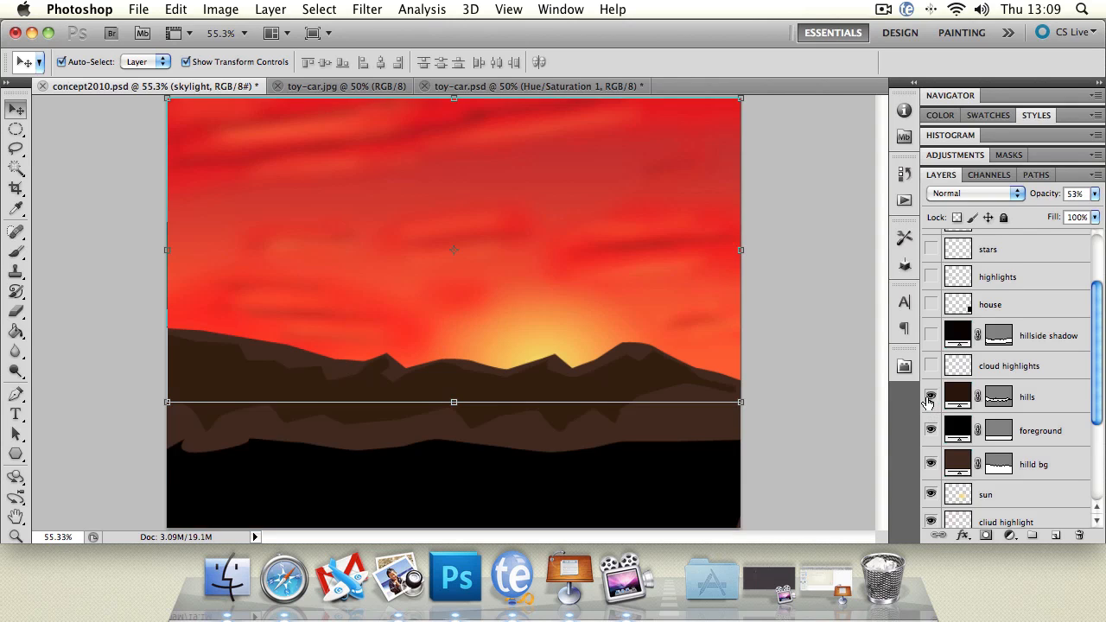
pyautogui.click(931, 366)
pyautogui.click(931, 336)
# Show the house, highlights, stars, stars copy and stars copy 2 layers, with the house layer selected.
pyautogui.scroll(1, 1098, 358)
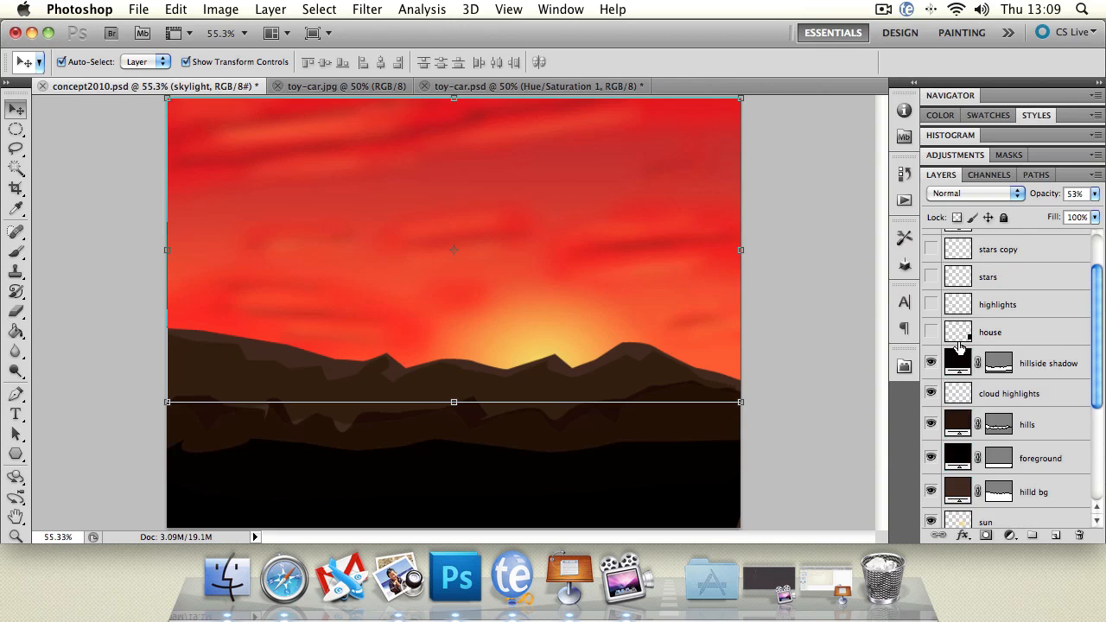
pyautogui.click(947, 337)
pyautogui.click(932, 333)
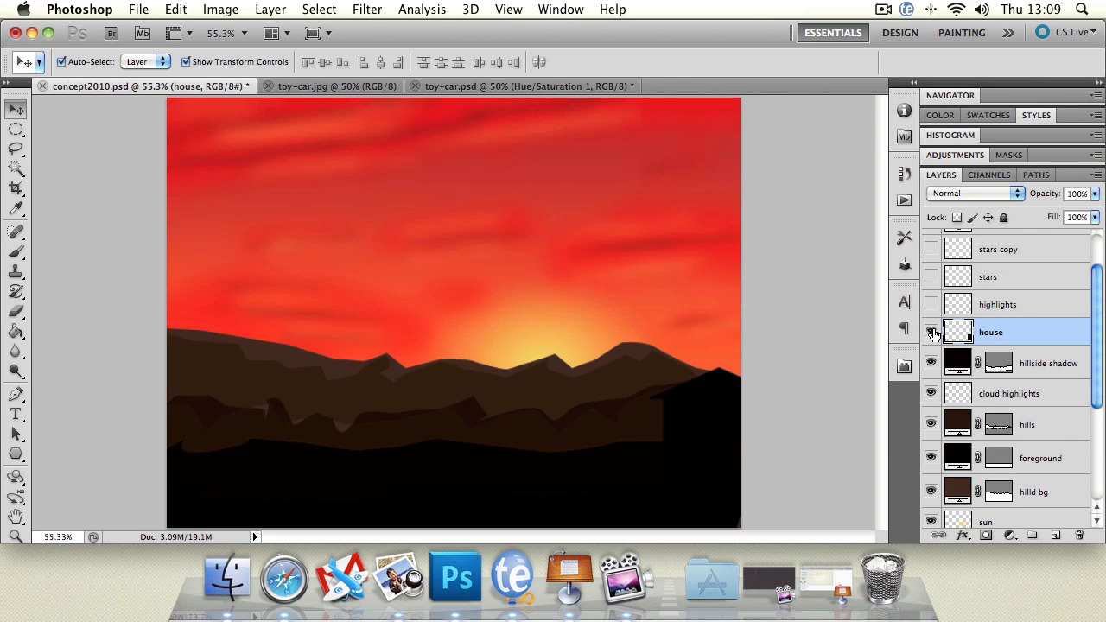
pyautogui.scroll(2, 1103, 342)
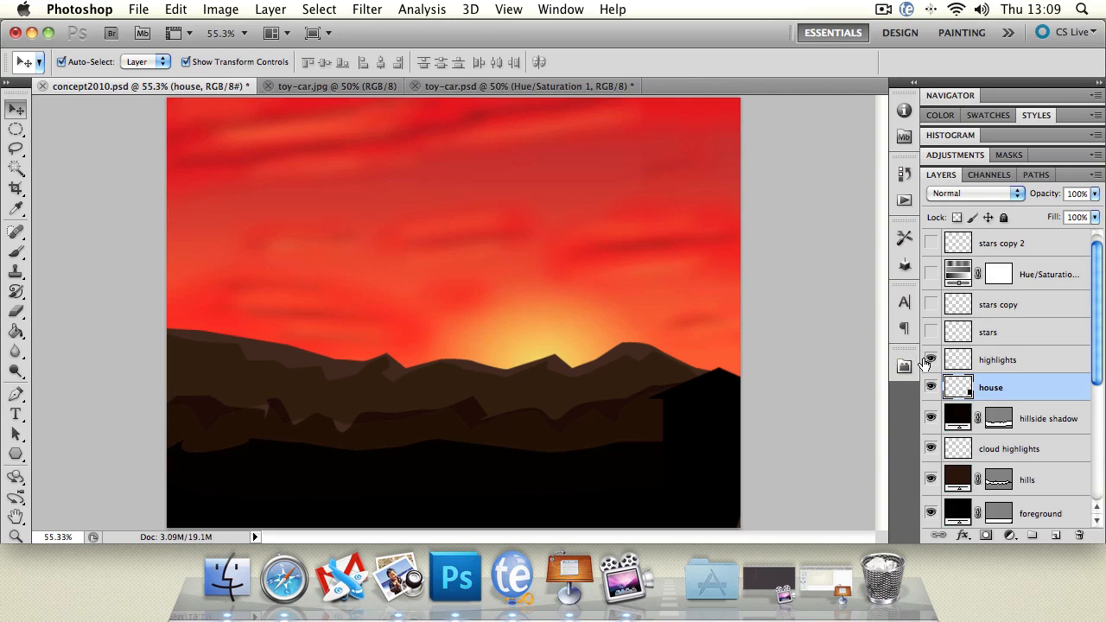
pyautogui.click(930, 359)
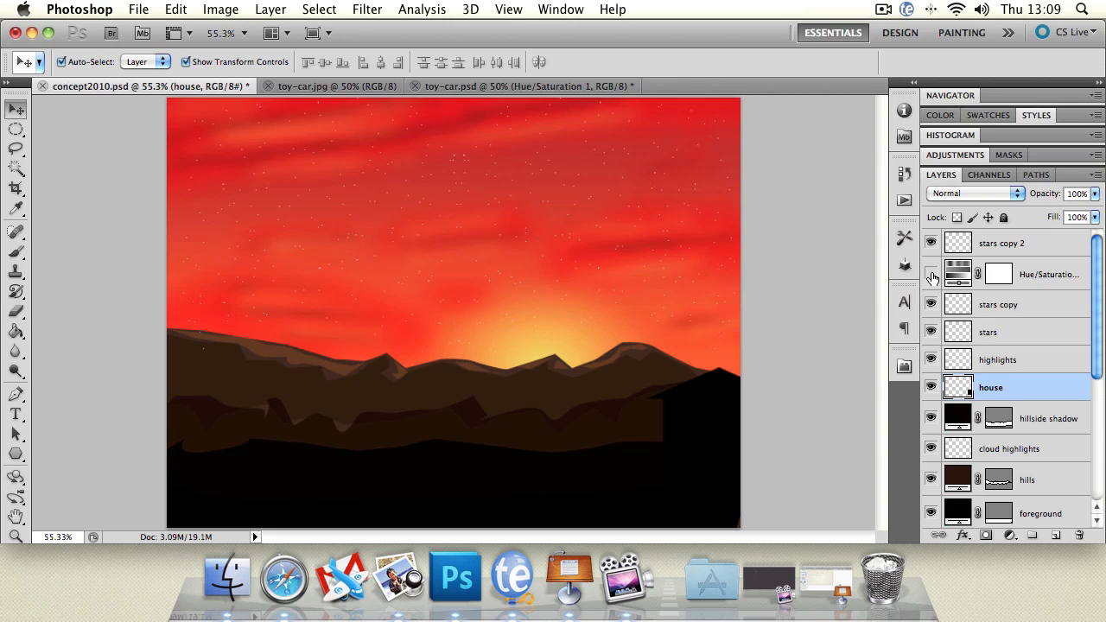
# Turn on the Hue/Saturation adjustment layer, compare the artwork with and without it, and leave it on.
pyautogui.click(931, 275)
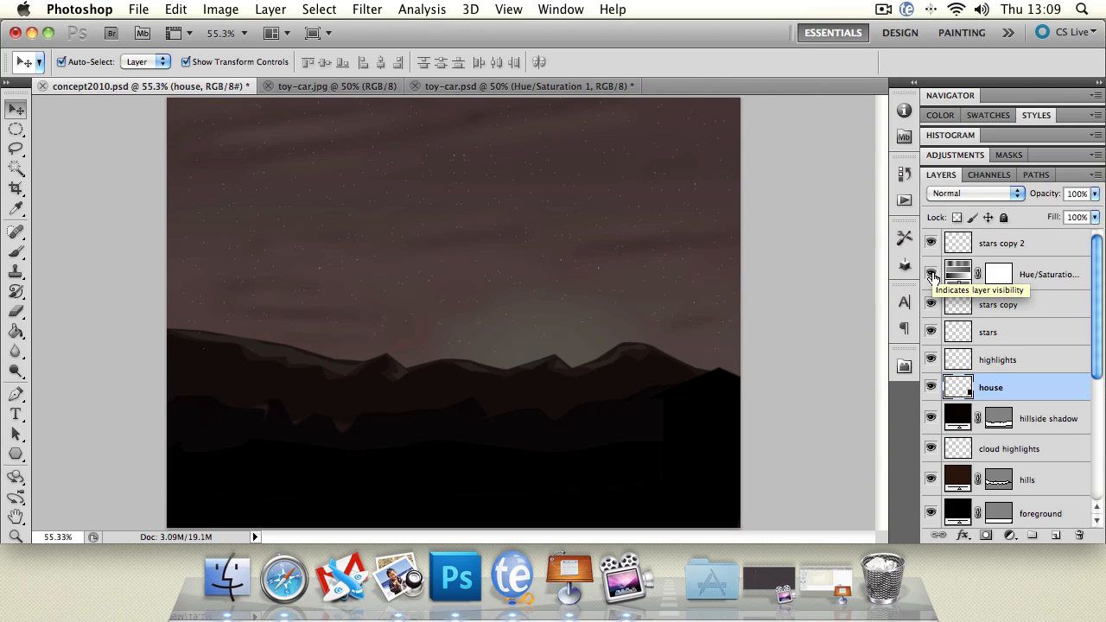
pyautogui.click(932, 275)
pyautogui.click(931, 275)
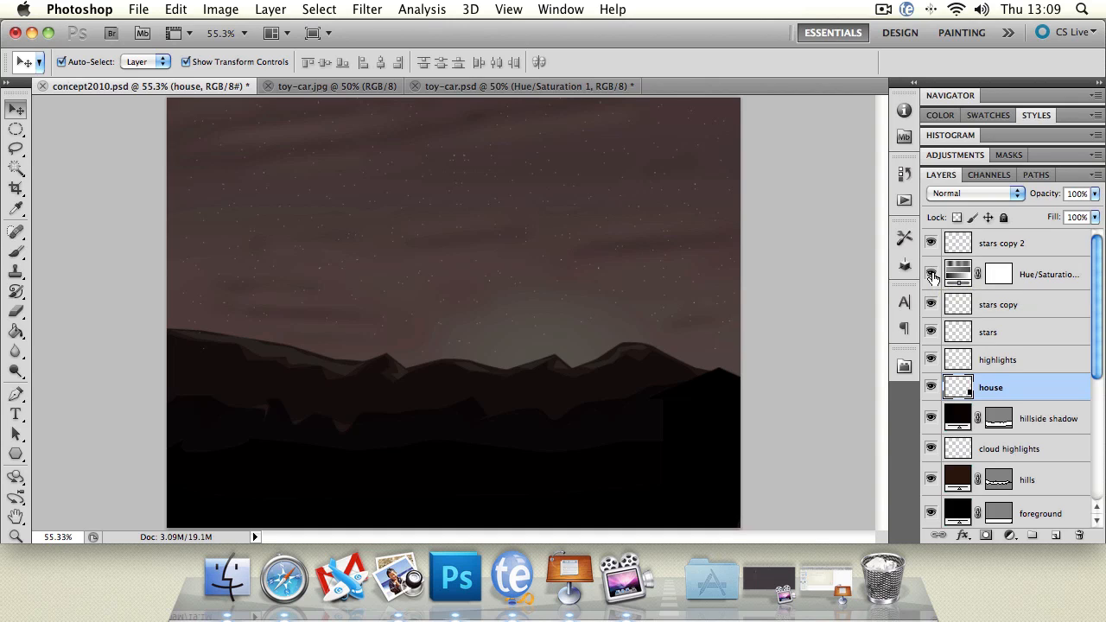
pyautogui.moveTo(1099, 262); pyautogui.dragTo(1096, 446)
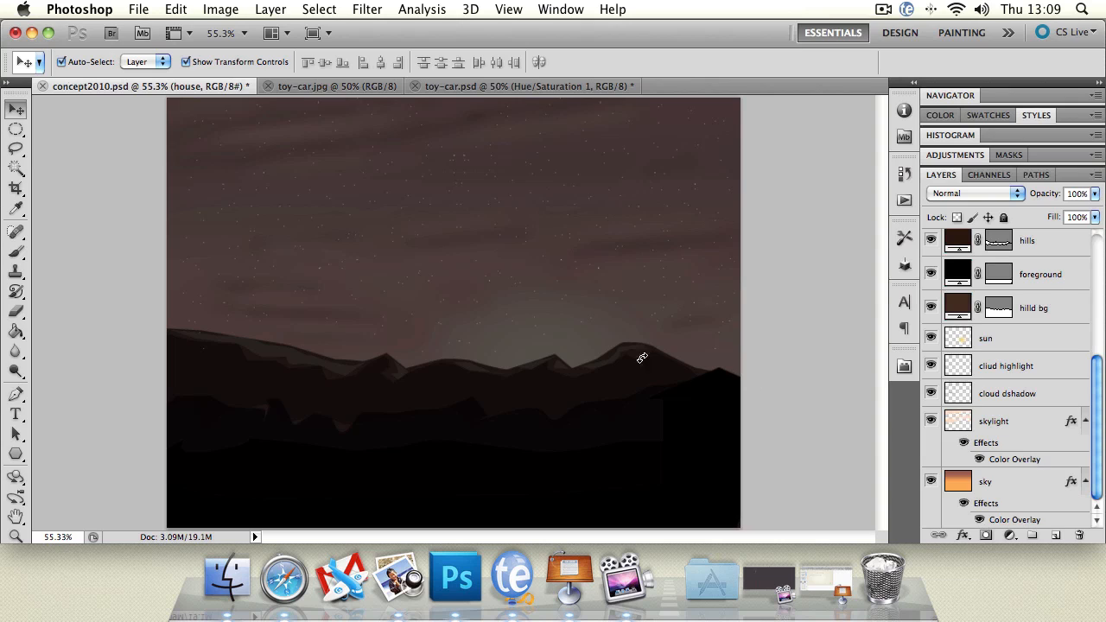
# Draw a loose Lasso selection with a 10 px feather around the whole car in toy-car.jpg, and deselect it.
pyautogui.click(364, 89)
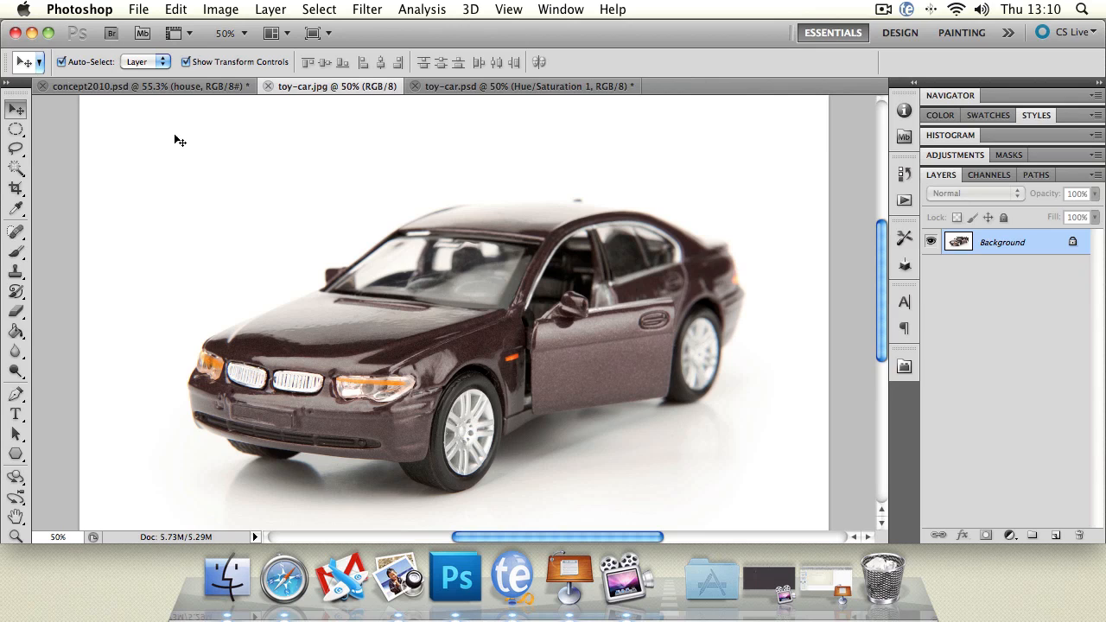
pyautogui.click(16, 149)
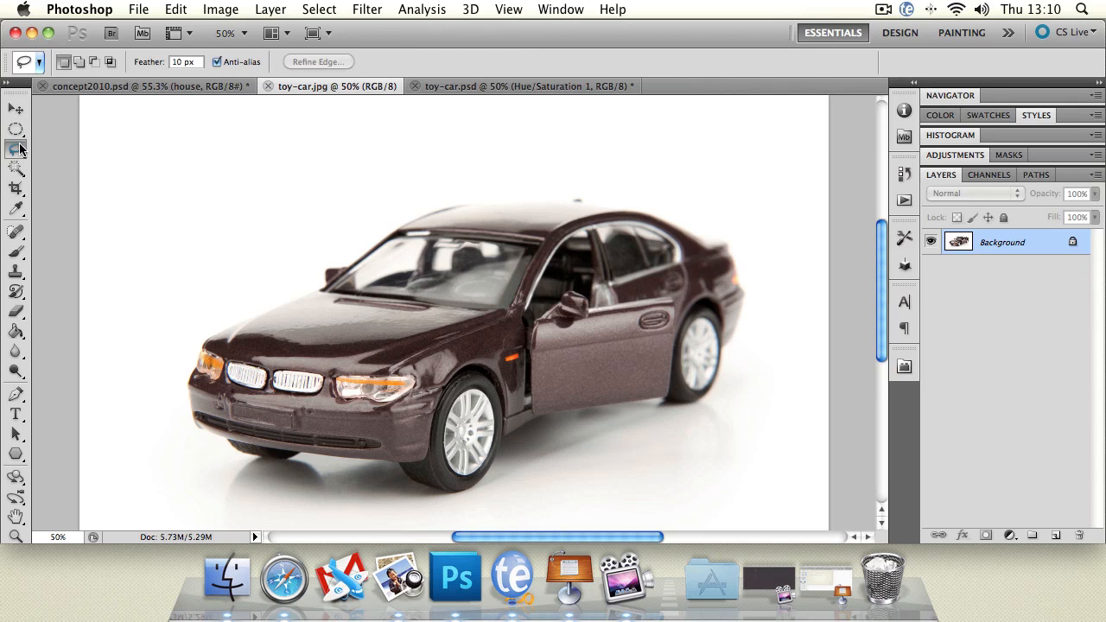
pyautogui.click(16, 149)
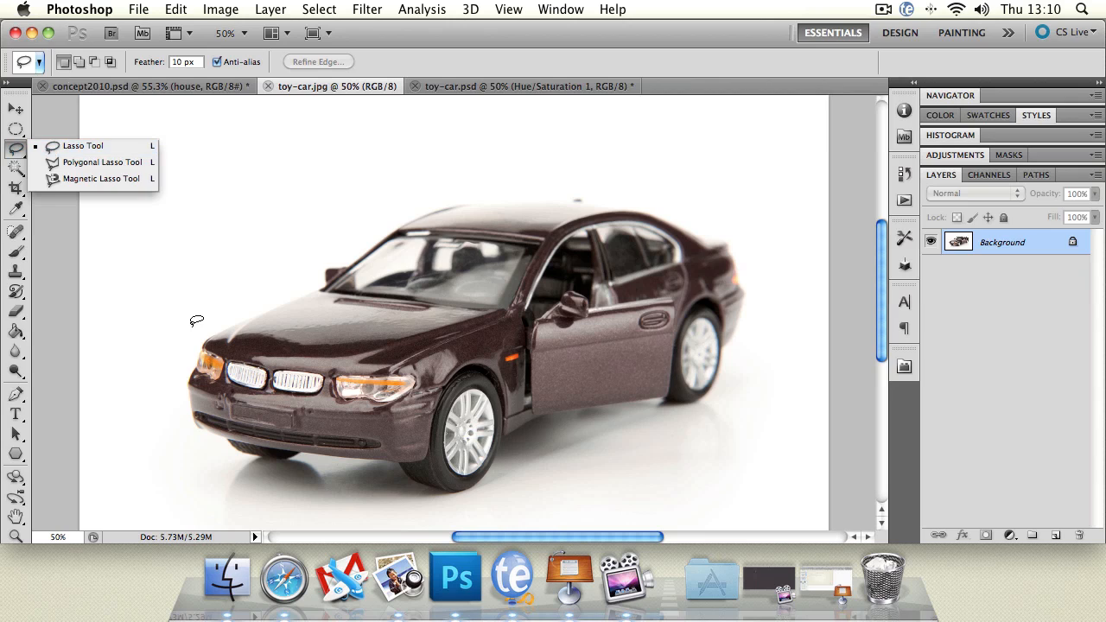
pyautogui.moveTo(192, 325)
pyautogui.mouseDown()
pyautogui.moveTo(293, 286)
pyautogui.moveTo(417, 193)
pyautogui.moveTo(525, 181)
pyautogui.moveTo(670, 206)
pyautogui.moveTo(748, 250)
pyautogui.moveTo(760, 285)
pyautogui.moveTo(727, 396)
pyautogui.moveTo(696, 431)
pyautogui.moveTo(666, 421)
pyautogui.moveTo(537, 499)
pyautogui.moveTo(435, 532)
pyautogui.moveTo(357, 504)
pyautogui.moveTo(162, 476)
pyautogui.moveTo(151, 390)
pyautogui.moveTo(181, 338)
pyautogui.mouseUp()
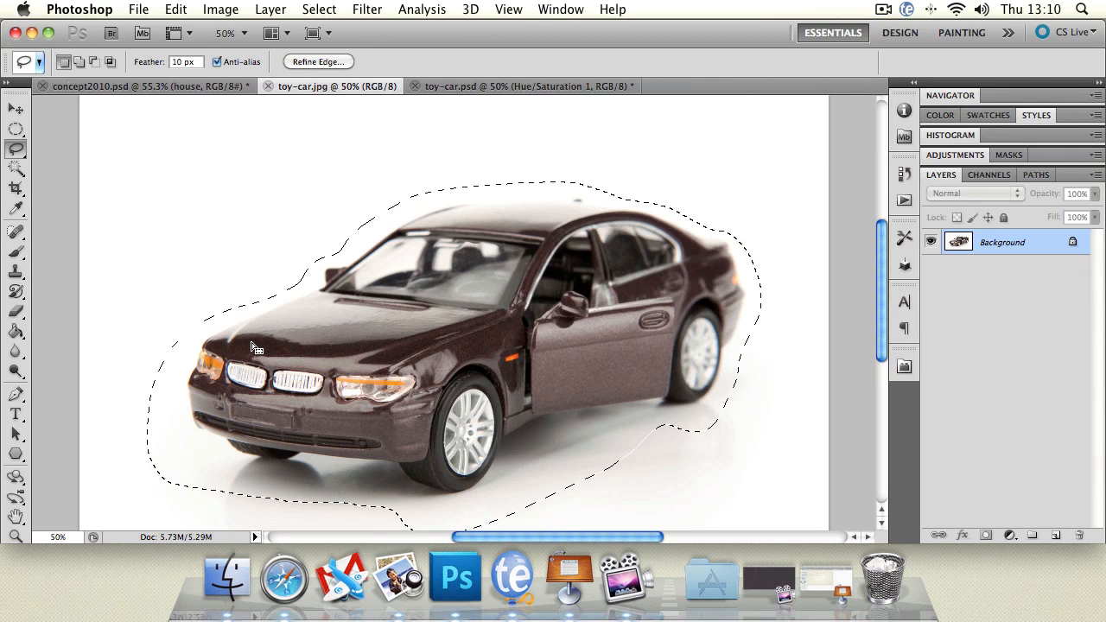
pyautogui.click(256, 348)
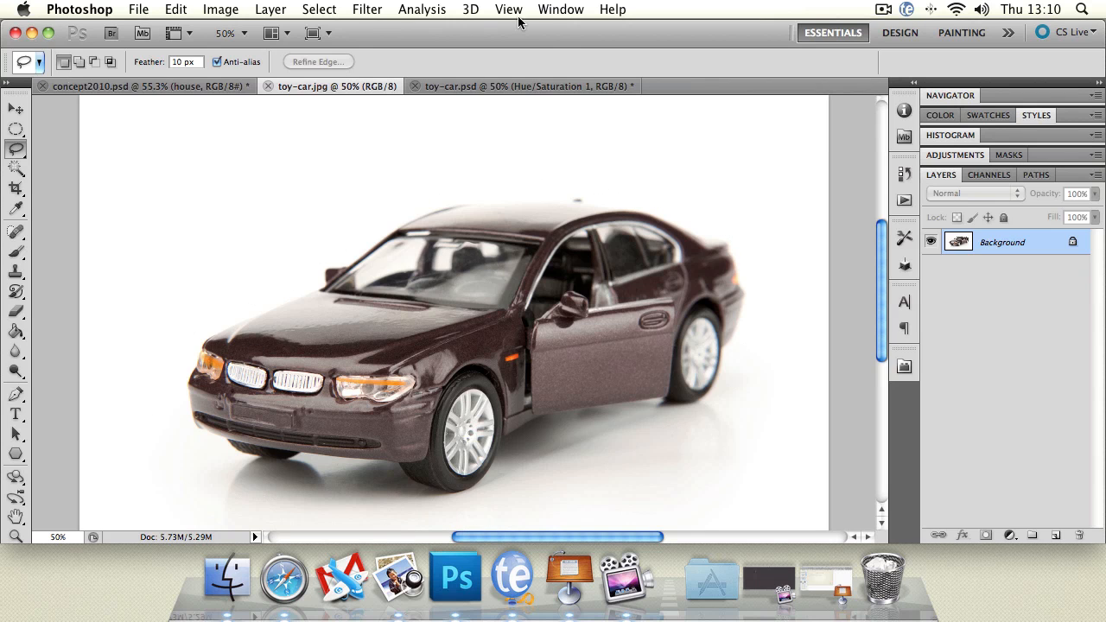
# In toy-car.psd, shift the green car slightly with the Move tool and nudge it back to the right.
pyautogui.click(521, 87)
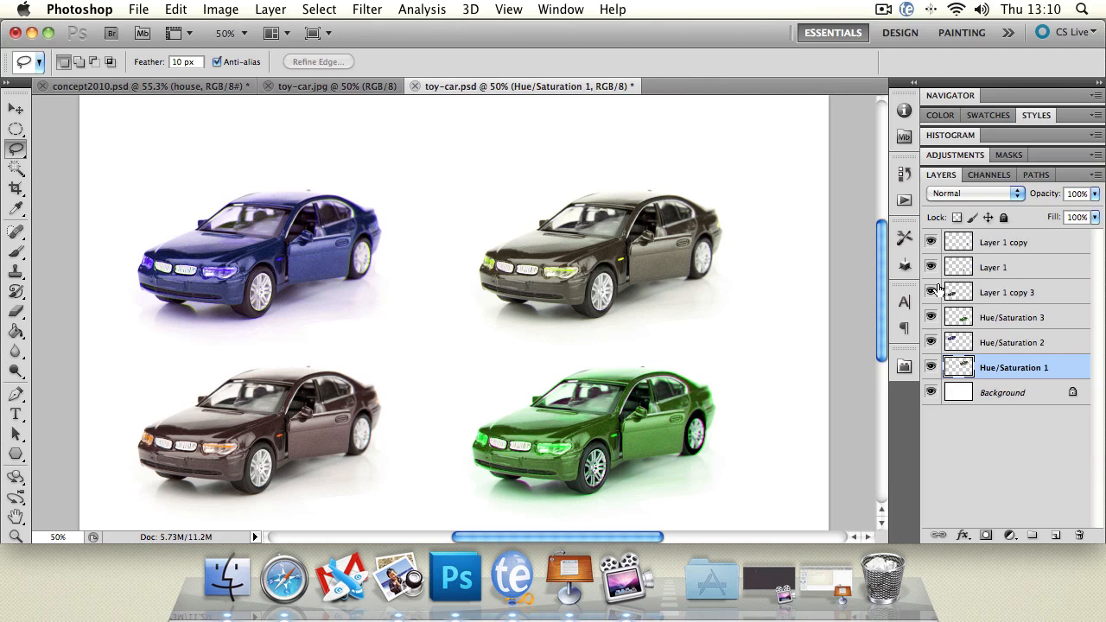
pyautogui.click(16, 108)
pyautogui.moveTo(590, 413)
pyautogui.mouseDown()
pyautogui.moveTo(569, 408)
pyautogui.moveTo(590, 420)
pyautogui.mouseUp()
pyautogui.press('Right')
pyautogui.press('Right')
pyautogui.press('Right')
pyautogui.press('Right')
pyautogui.press('Right')
pyautogui.press('Right')
pyautogui.press('Right')
pyautogui.press('Right')
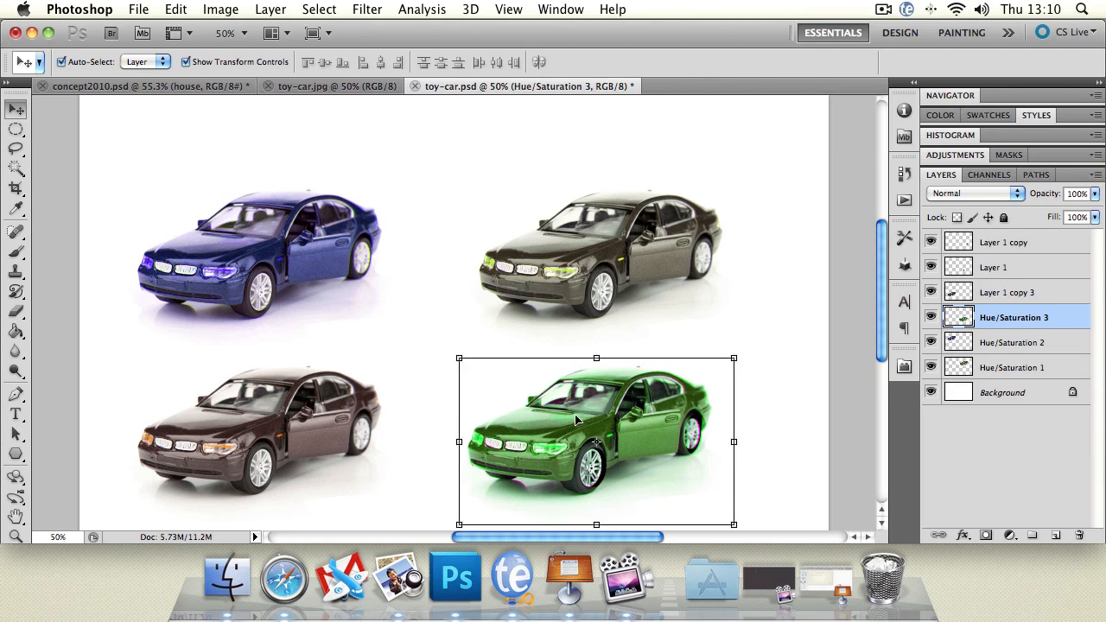
pyautogui.press('Right')
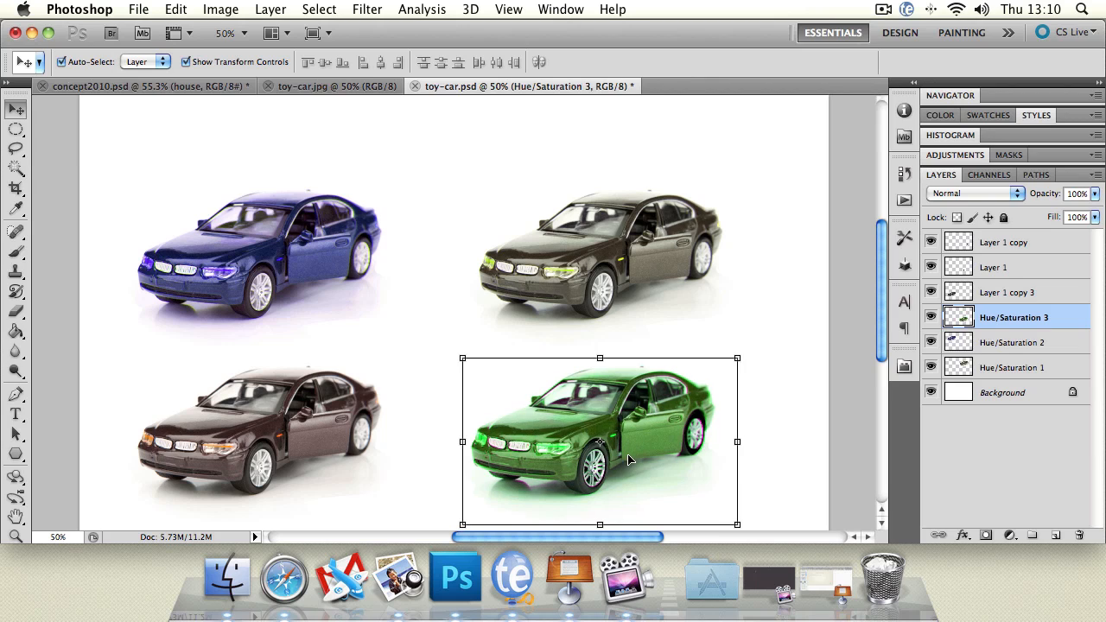
# Select the green car's front wheel layer and rear wheel layer in turn, and deselect all layers.
pyautogui.click(599, 473)
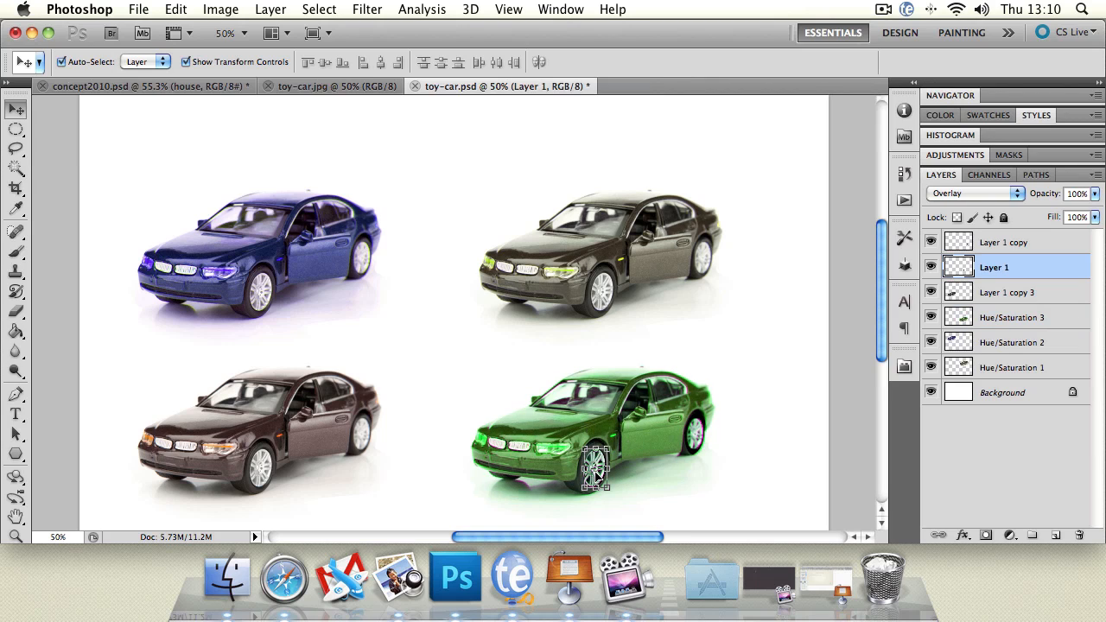
pyautogui.click(704, 429)
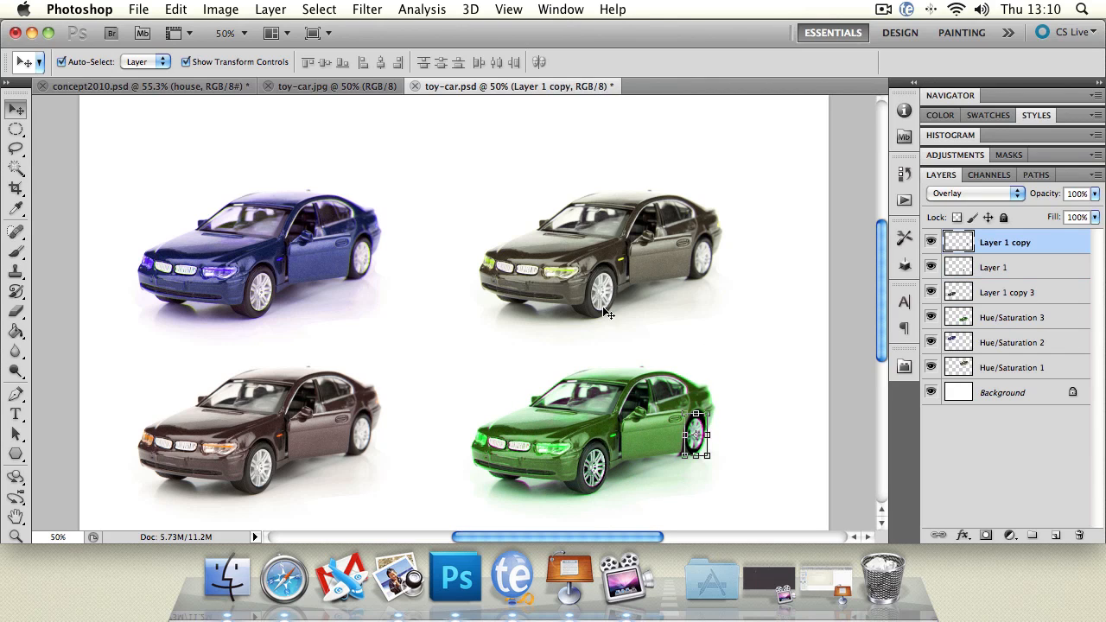
pyautogui.click(692, 346)
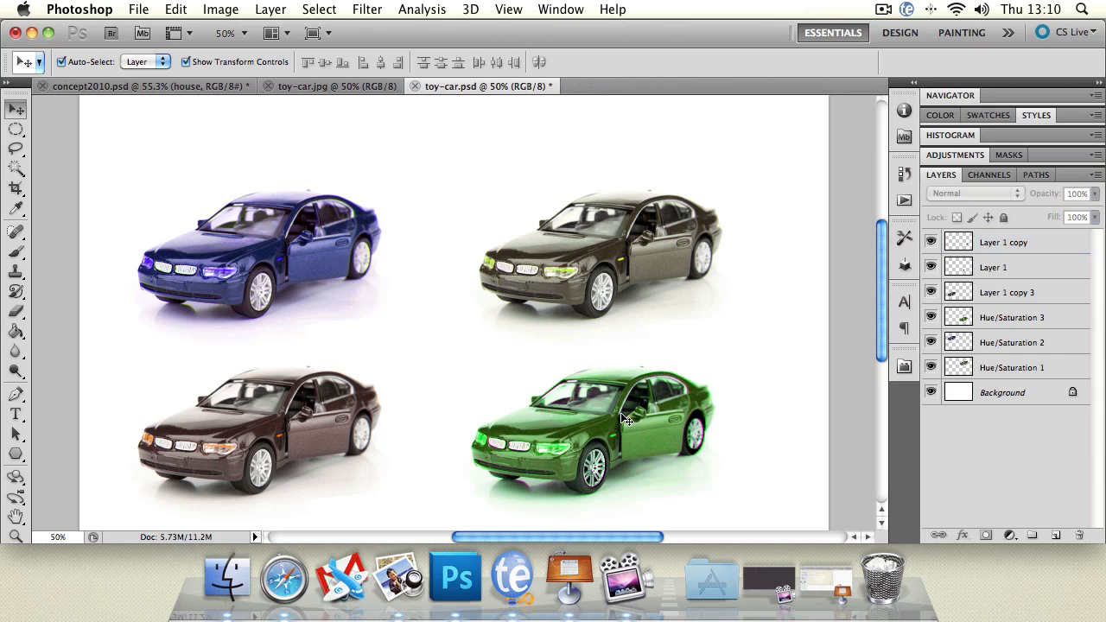
# Move the blue car and the brown car up and slightly left, each independently of the other cars.
pyautogui.moveTo(269, 413)
pyautogui.mouseDown()
pyautogui.moveTo(229, 406)
pyautogui.moveTo(438, 124)
pyautogui.moveTo(372, 160)
pyautogui.moveTo(182, 385)
pyautogui.moveTo(277, 393)
pyautogui.moveTo(258, 333)
pyautogui.moveTo(249, 409)
pyautogui.mouseUp()
pyautogui.moveTo(273, 183)
pyautogui.mouseDown()
pyautogui.moveTo(268, 316)
pyautogui.moveTo(268, 199)
pyautogui.mouseUp()
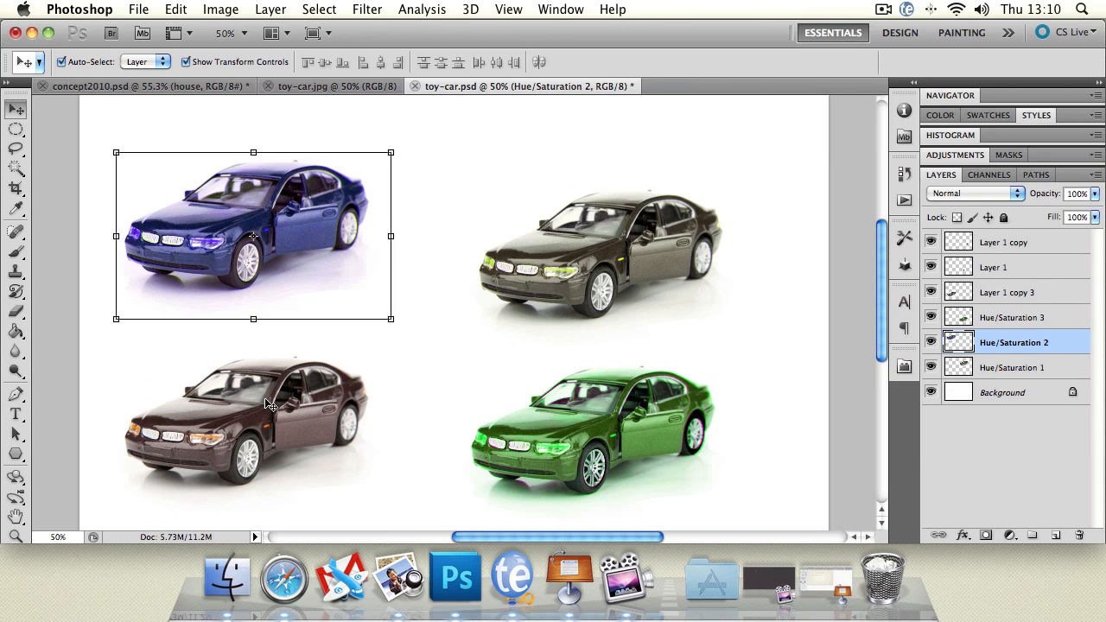
pyautogui.moveTo(270, 404); pyautogui.dragTo(266, 381)
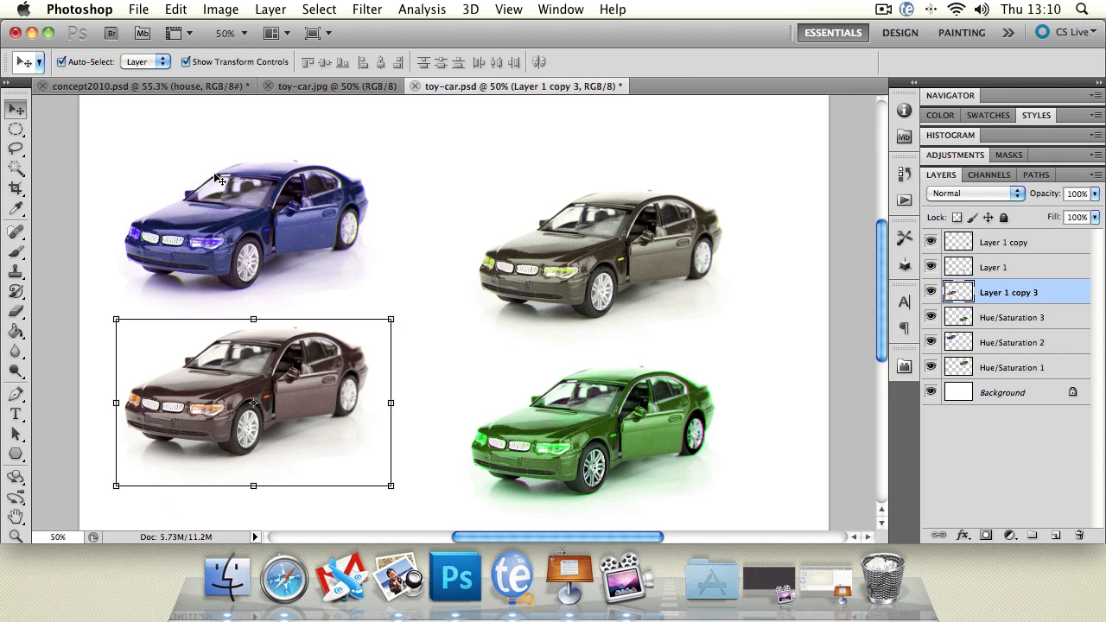
# Overlap the blue car with the grey-brown car, reorder Hue/Saturation 2 below Hue/Saturation 1, and move the blue car back above the brown one.
pyautogui.moveTo(250, 192); pyautogui.dragTo(417, 174)
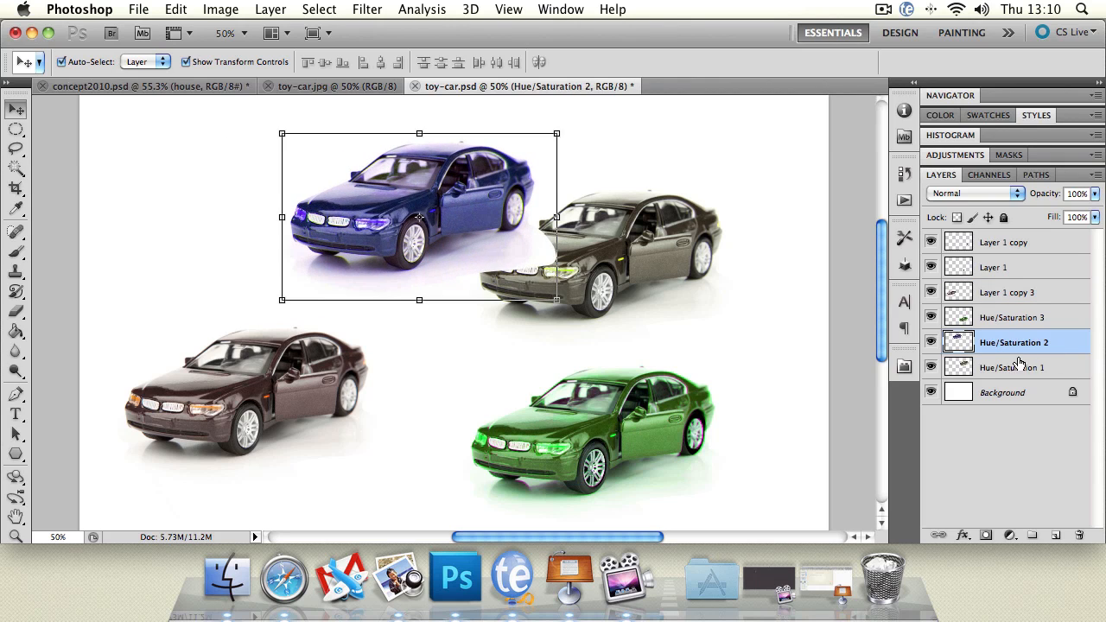
pyautogui.moveTo(1016, 345); pyautogui.dragTo(1010, 372)
pyautogui.moveTo(398, 204); pyautogui.dragTo(248, 214)
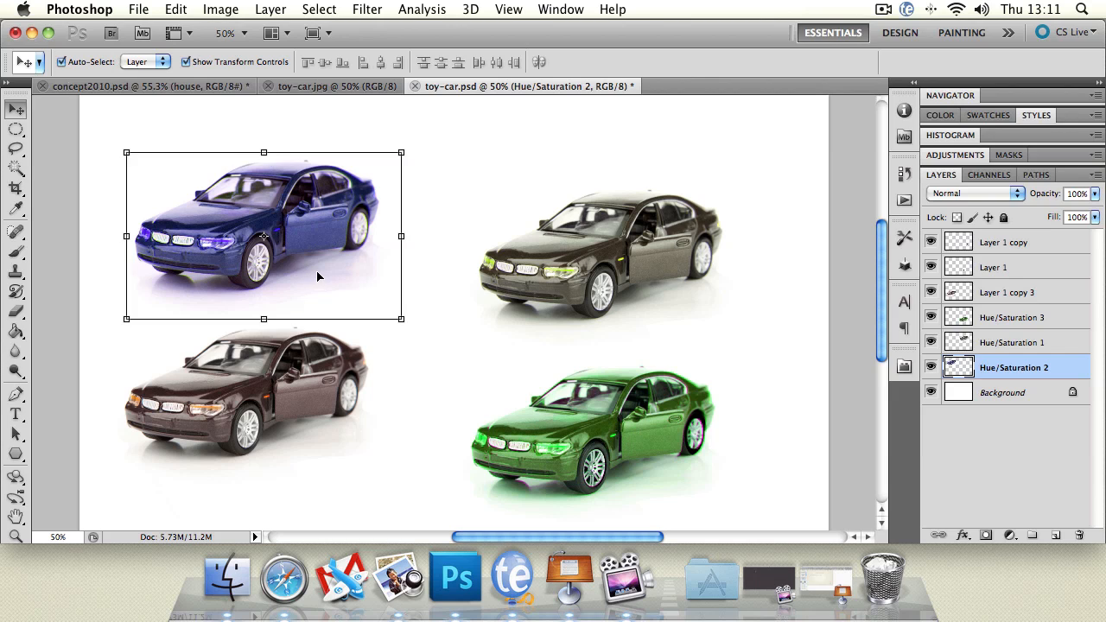
# In concept2010.psd, deselect the house layer and inspect the stars, stars copy 2 and highlights layers by selecting each, ending on highlights.
pyautogui.click(331, 87)
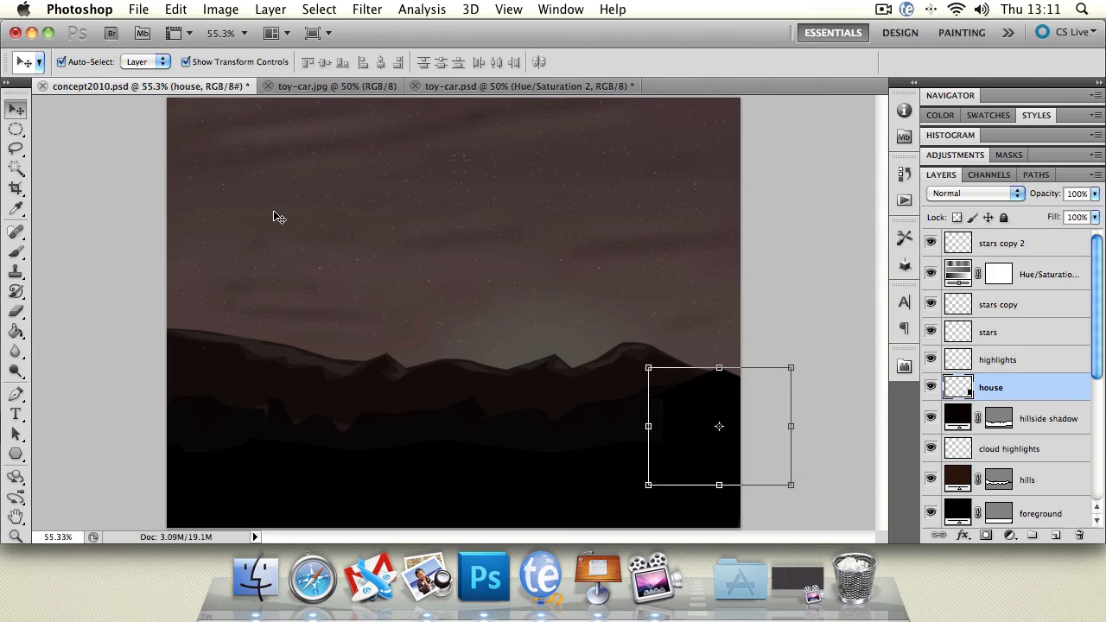
pyautogui.click(112, 229)
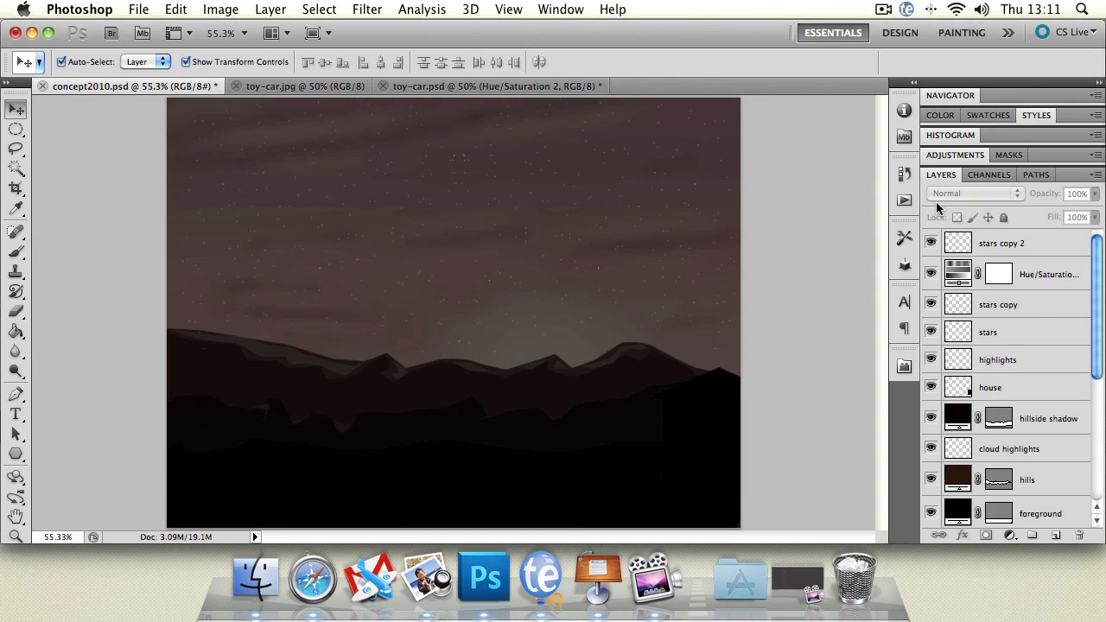
pyautogui.moveTo(1098, 259)
pyautogui.mouseDown()
pyautogui.moveTo(1101, 453)
pyautogui.moveTo(1097, 242)
pyautogui.mouseUp()
pyautogui.click(1034, 328)
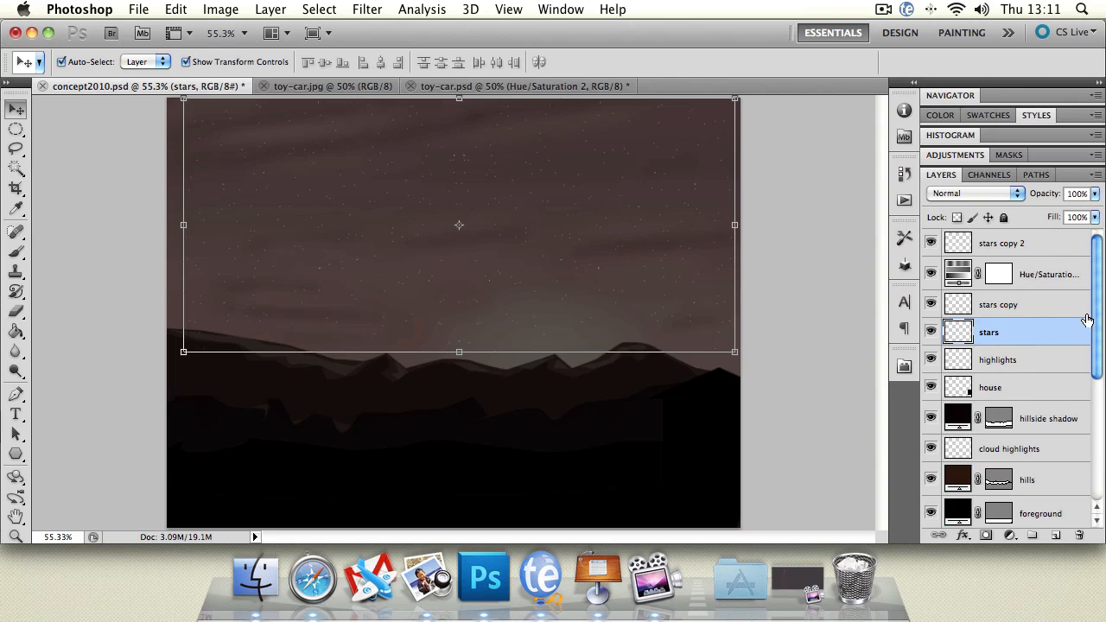
pyautogui.click(1046, 246)
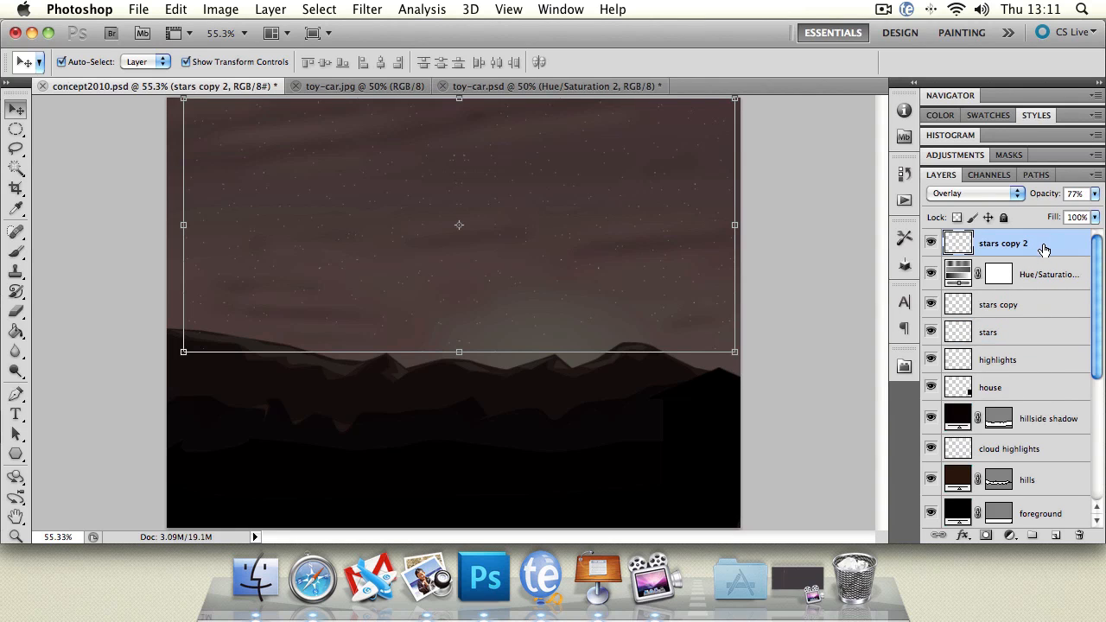
pyautogui.click(1025, 320)
pyautogui.click(1047, 366)
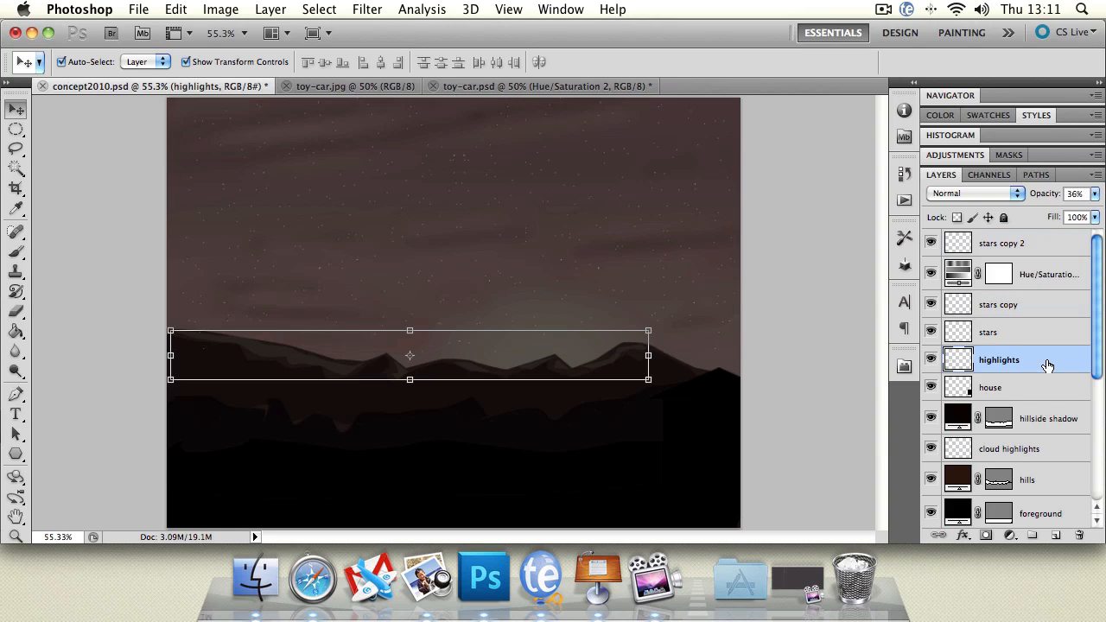